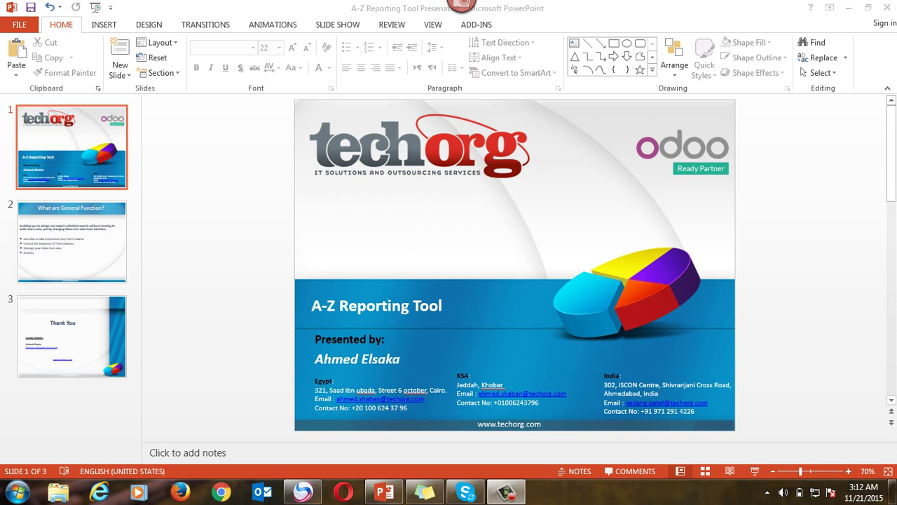
Start the A-Z Reporting Tool presentation as a slide show from the first slide
click(892, 155)
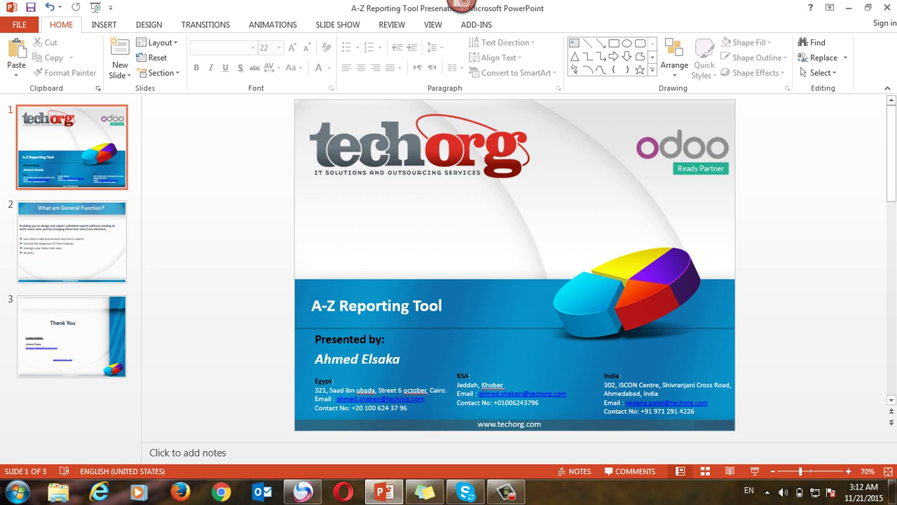
key(F5)
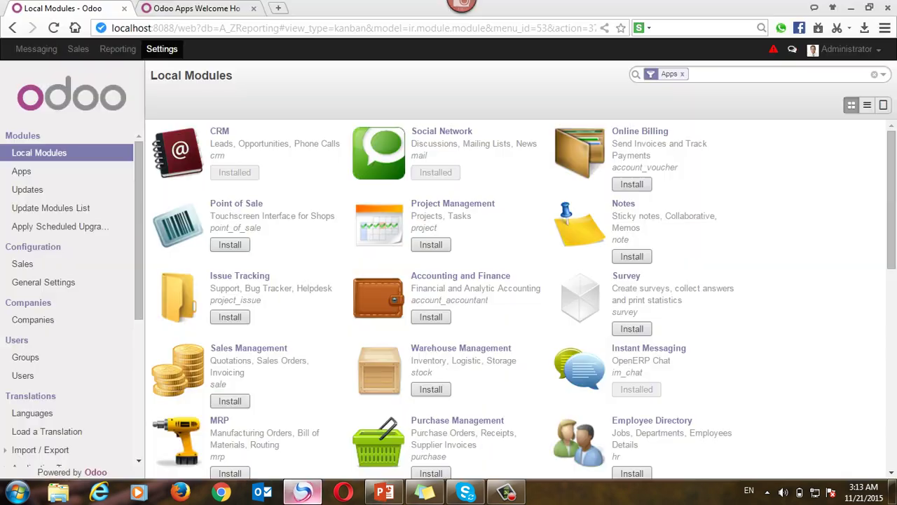
Switch to Odoo in the browser and search the local modules for "a-z" instead of filtering by Apps
click(303, 492)
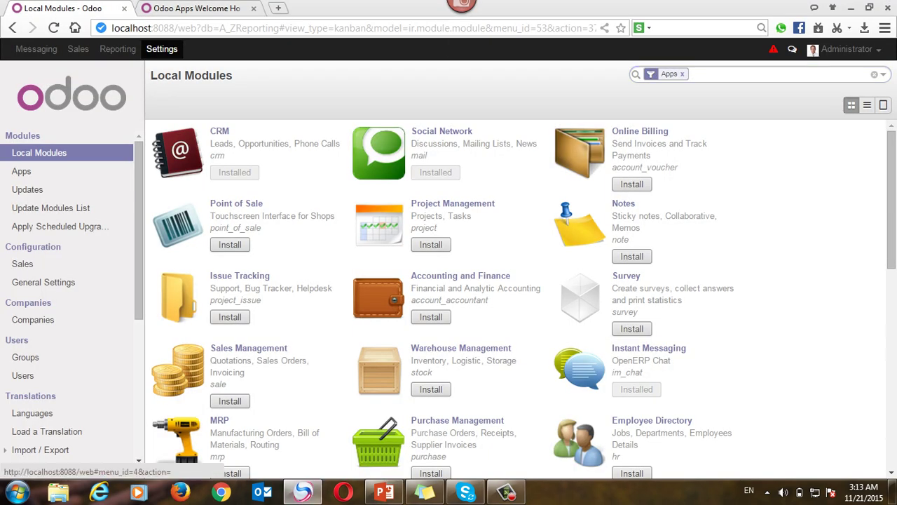
key(BackSpace)
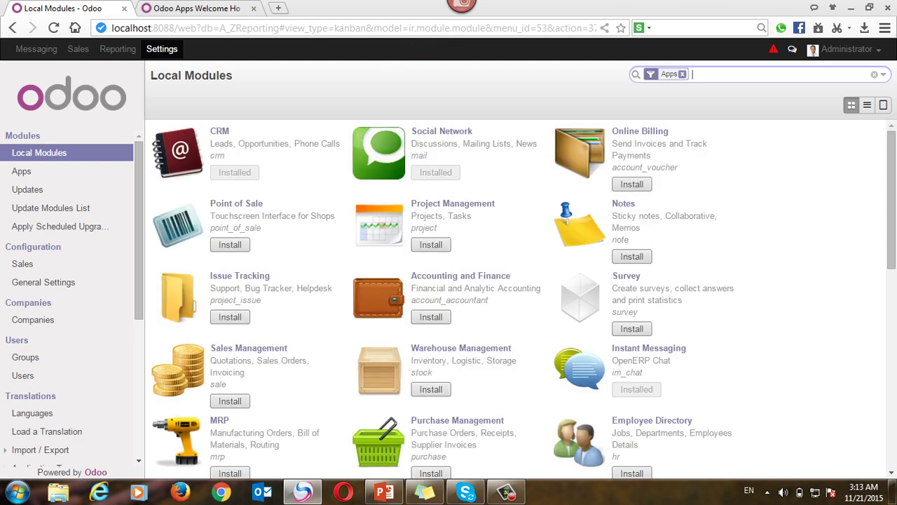
key(BackSpace)
text(a-z)
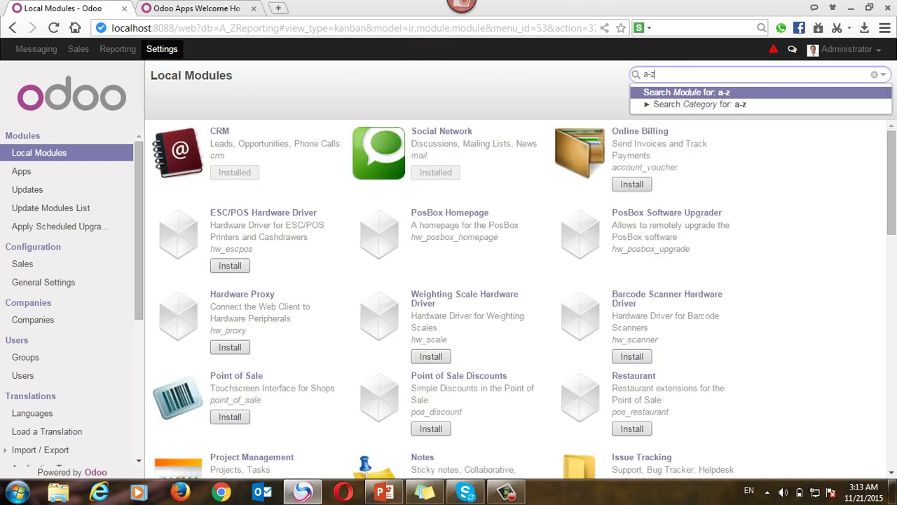
key(Return)
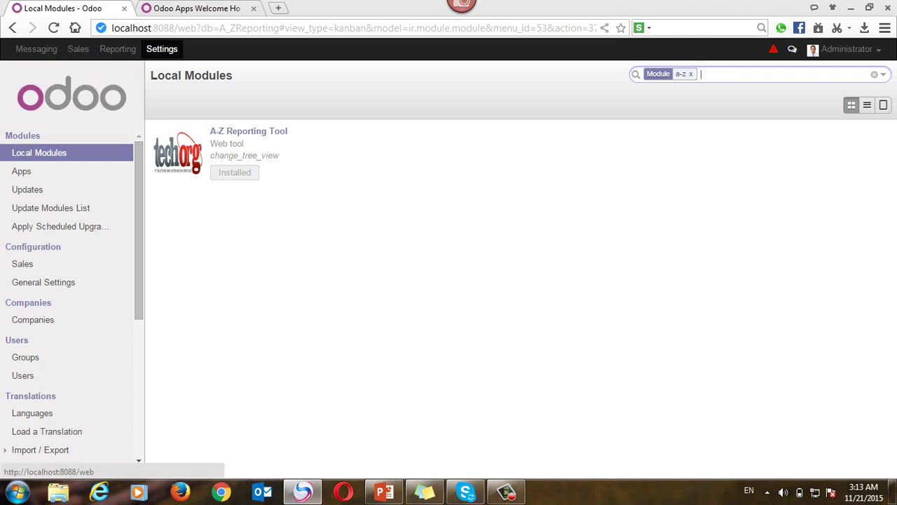
Open the Administrator user for editing, check the Change Tree View access right and save the record
scroll(42, 246, down, 2)
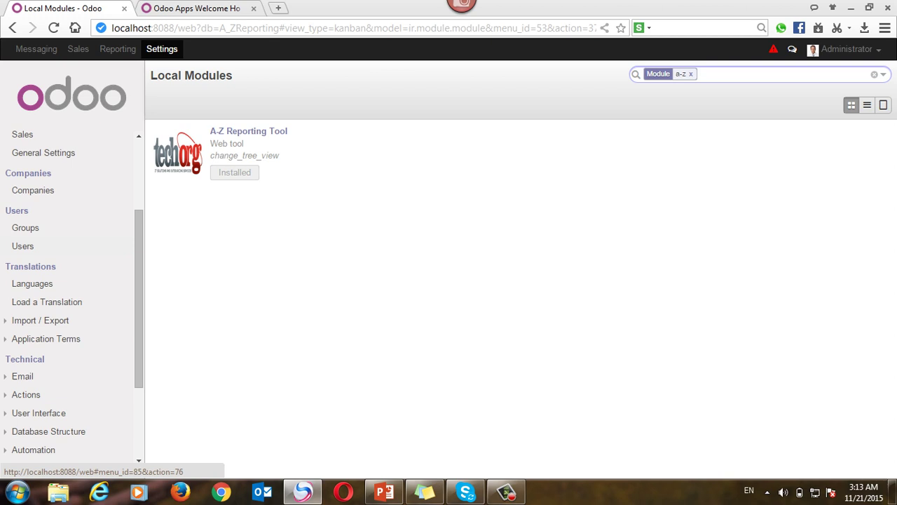
click(22, 246)
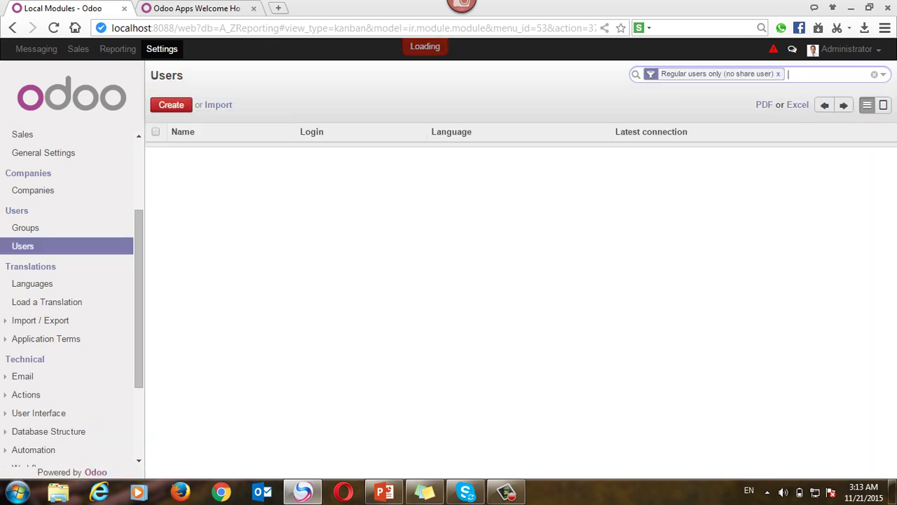
click(196, 151)
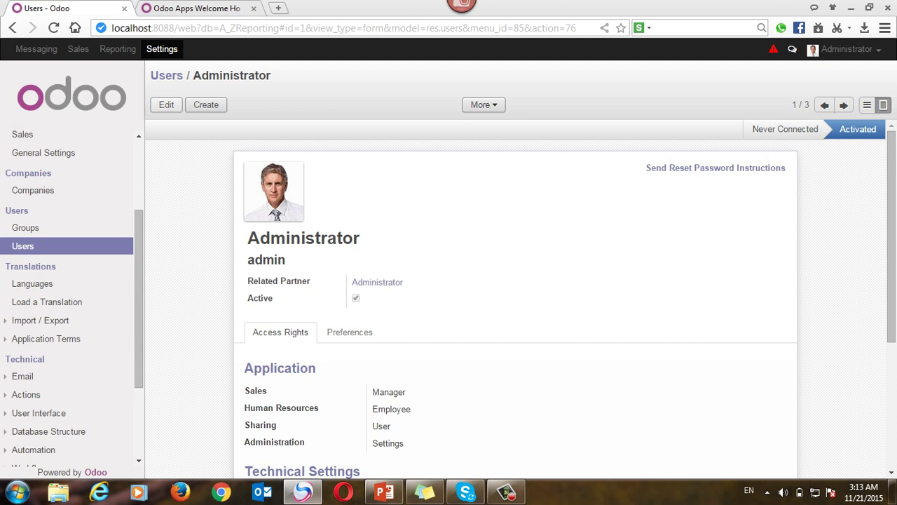
click(166, 105)
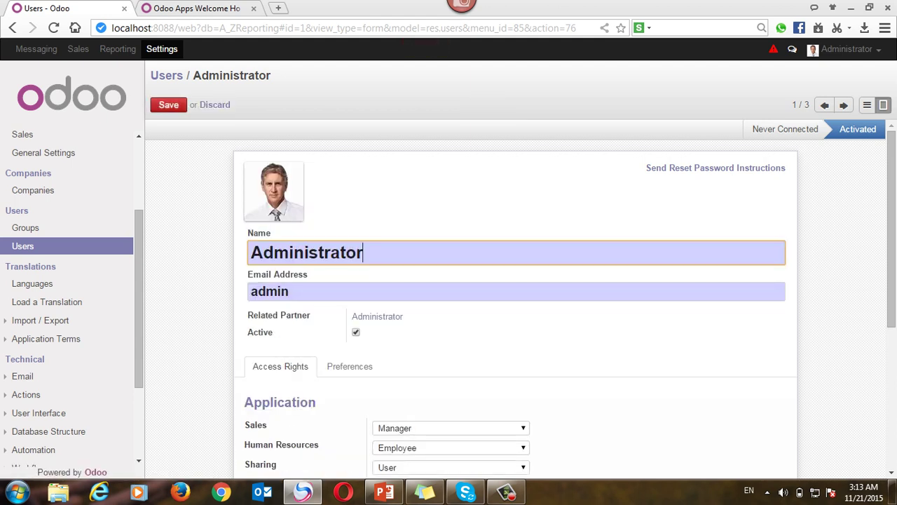
scroll(515, 302, down, 4)
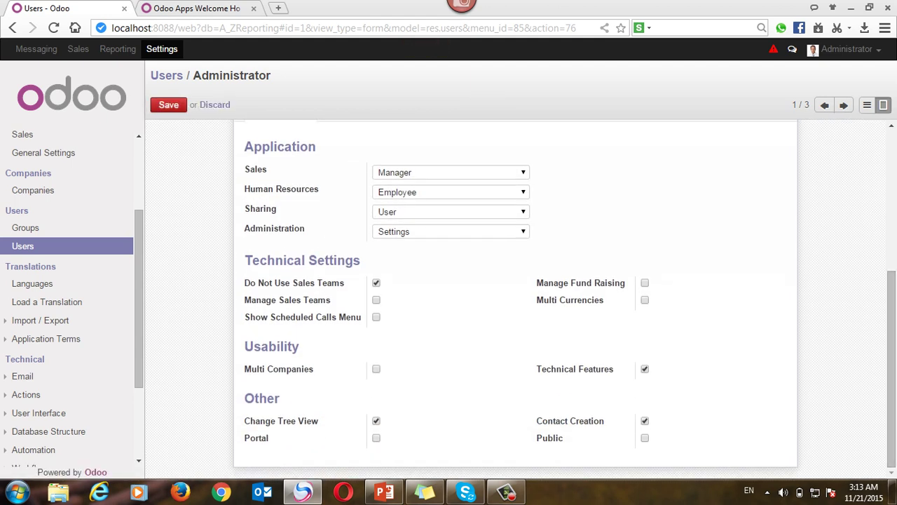
drag(319, 421, 245, 130)
click(596, 203)
click(168, 104)
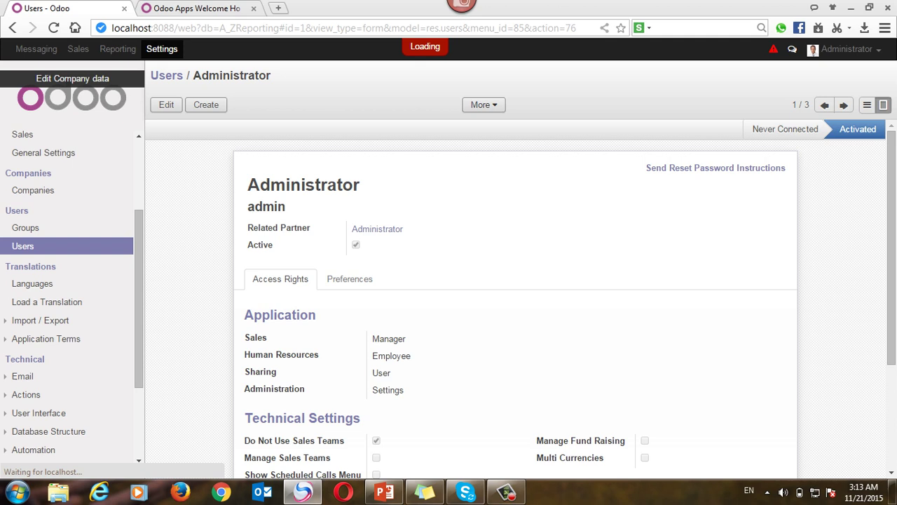
Show the Sales customers as a list and open Change Tree View with all customers selected
click(77, 49)
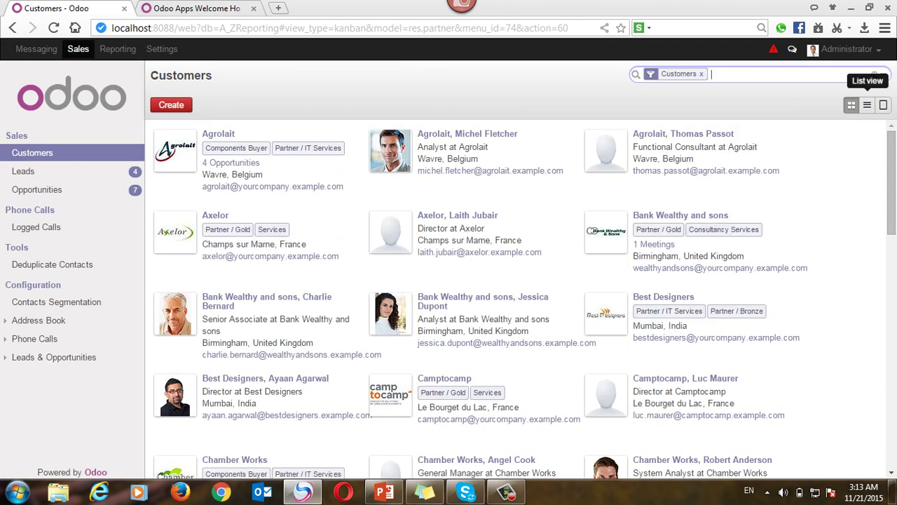
click(867, 104)
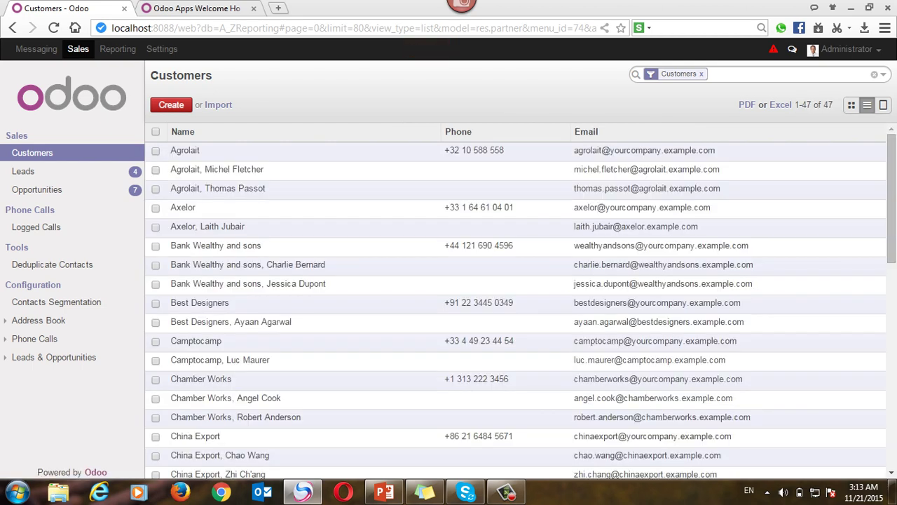
click(155, 132)
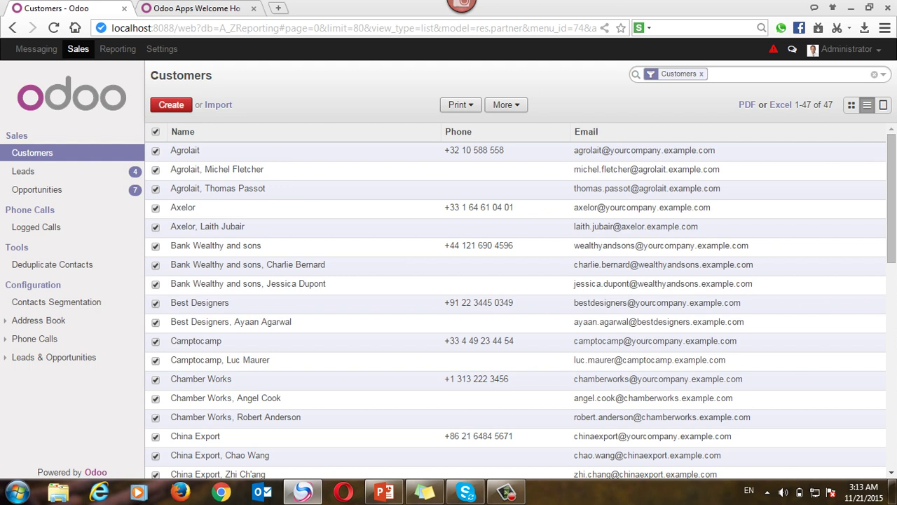
click(506, 104)
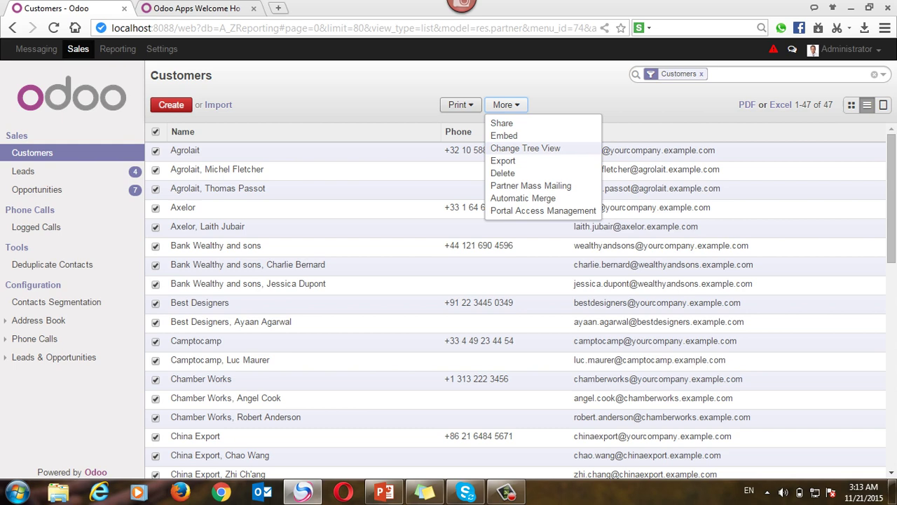
click(525, 147)
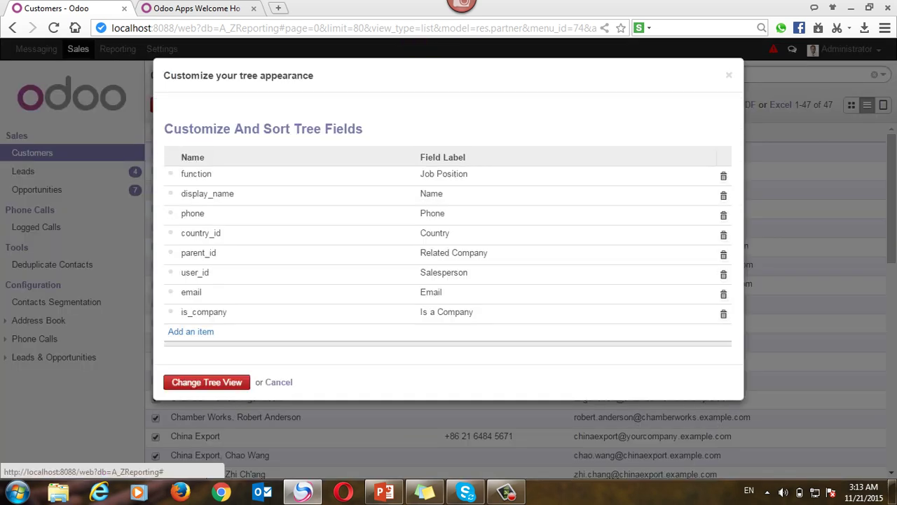
Add the city field to the customer tree fields and apply the changed tree view
click(191, 332)
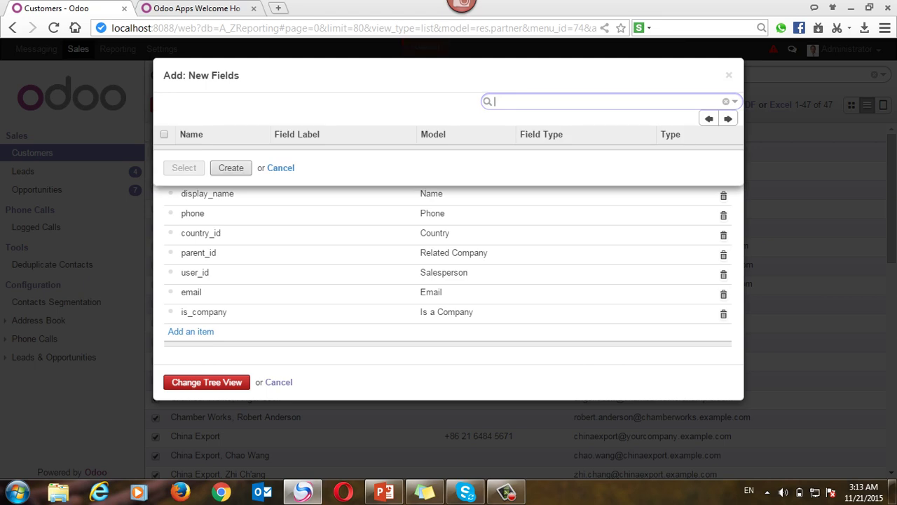
scroll(444, 259, down, 3)
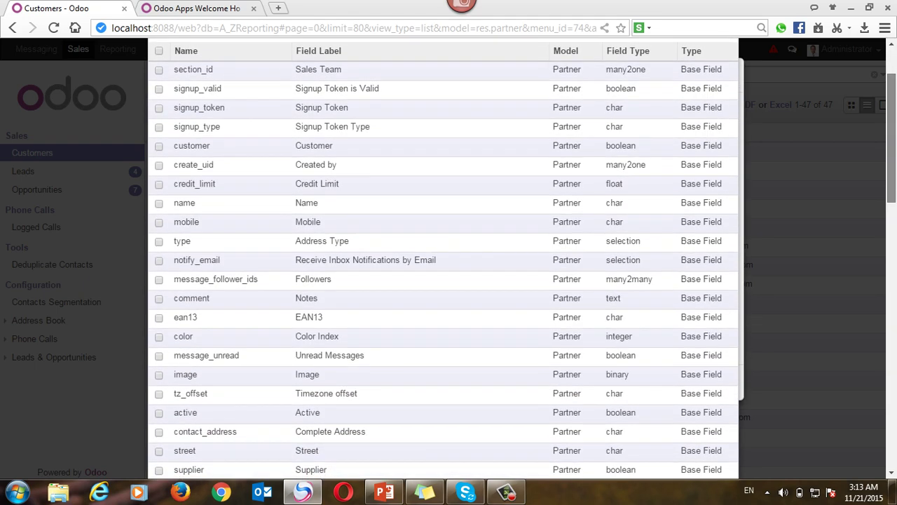
scroll(444, 260, down, 5)
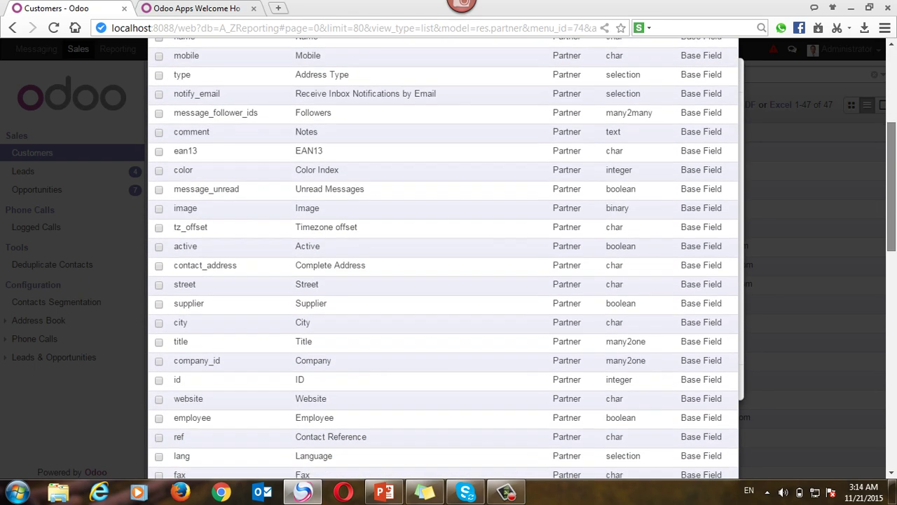
scroll(444, 260, down, 1)
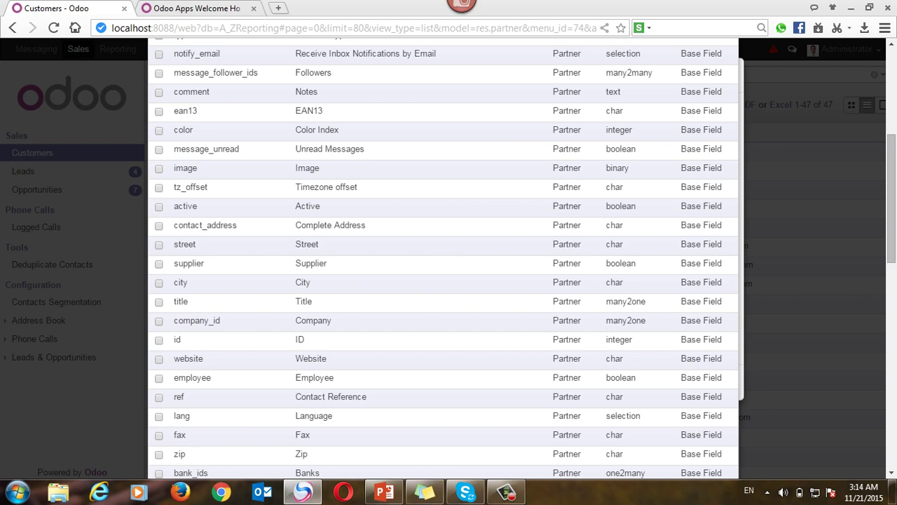
click(159, 282)
scroll(443, 259, down, 15)
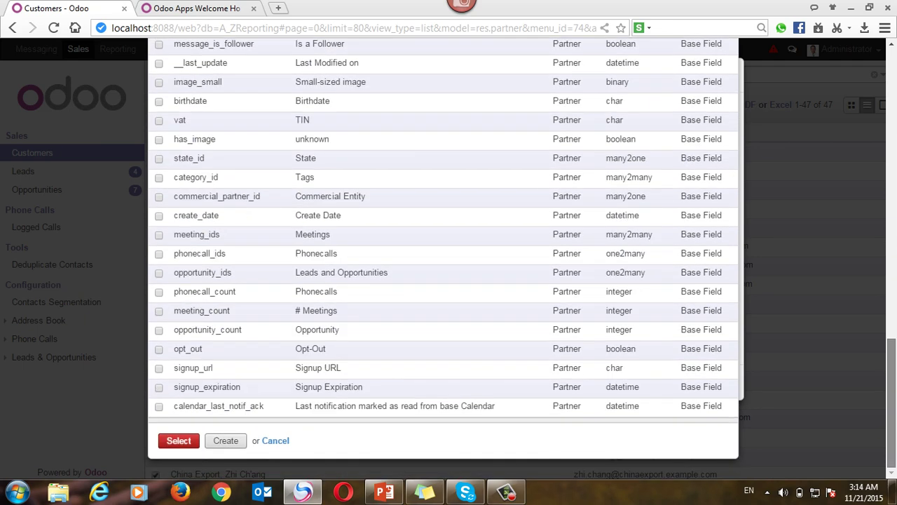
click(179, 441)
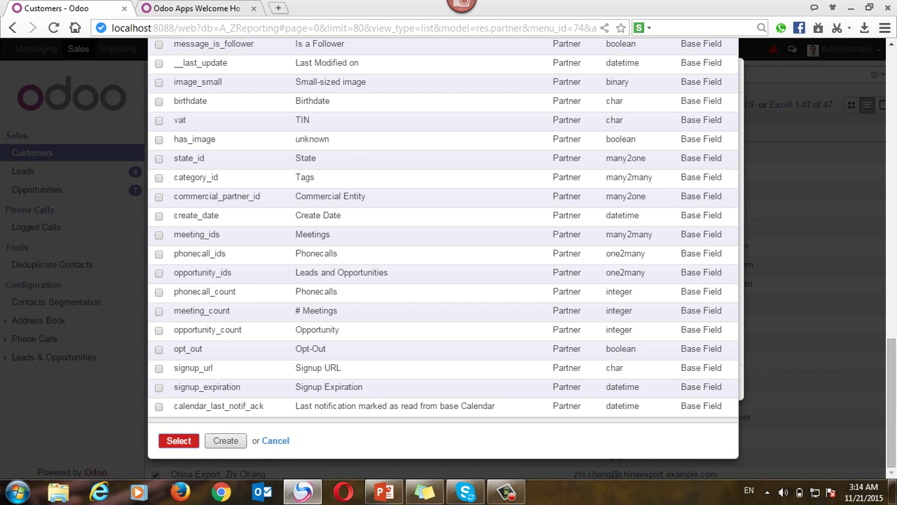
click(207, 402)
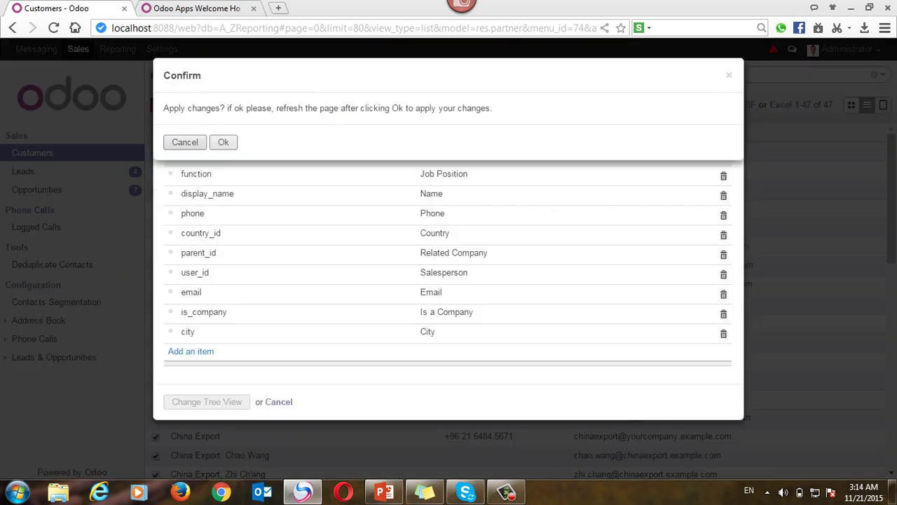
click(223, 142)
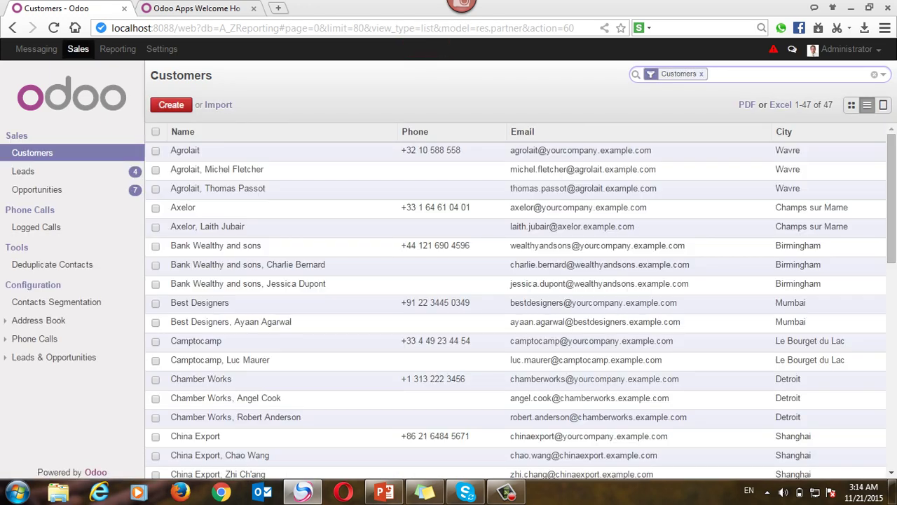
Highlight the values of the new City column and sort the customer list by City
drag(814, 133, 808, 245)
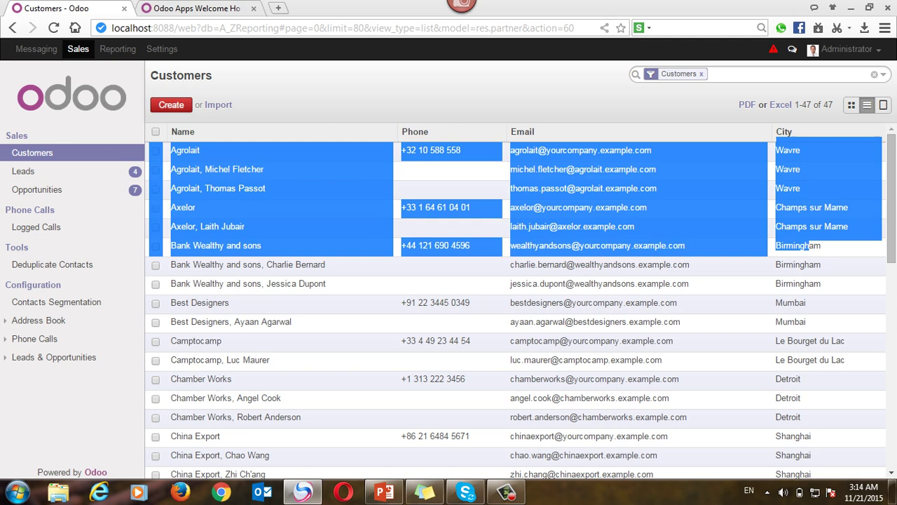
click(808, 246)
click(795, 132)
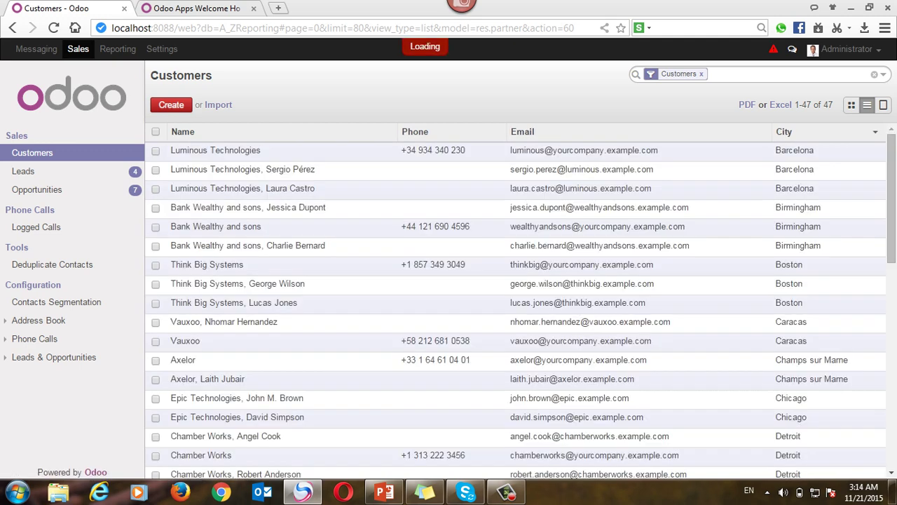
Try to export all listed customers to Excel and open Export.xls directly
click(156, 131)
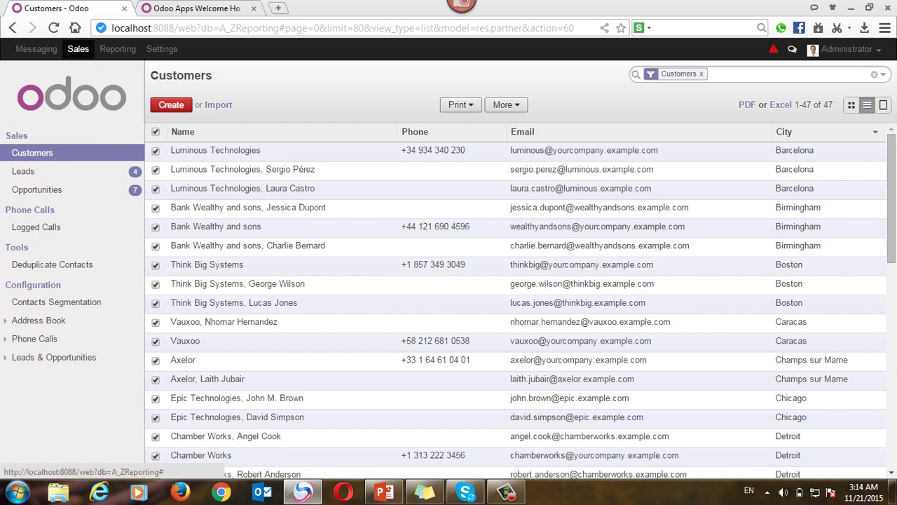
click(780, 105)
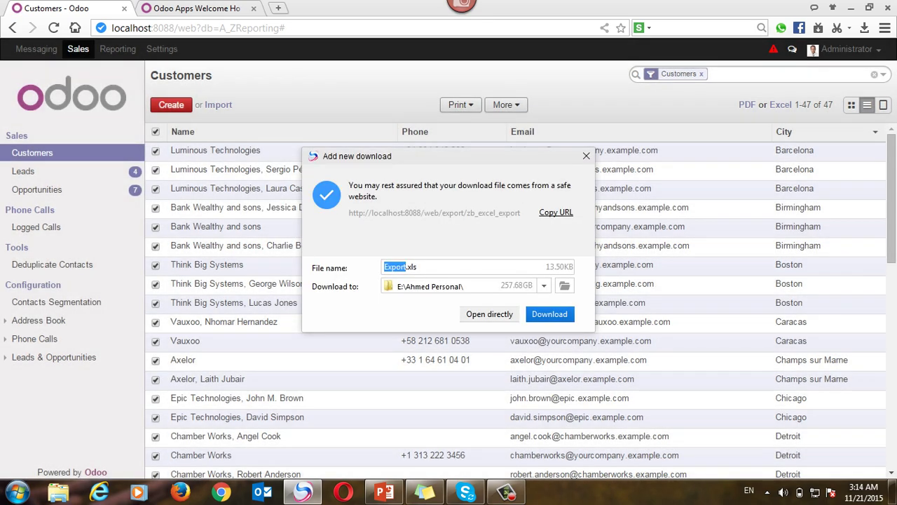
click(489, 314)
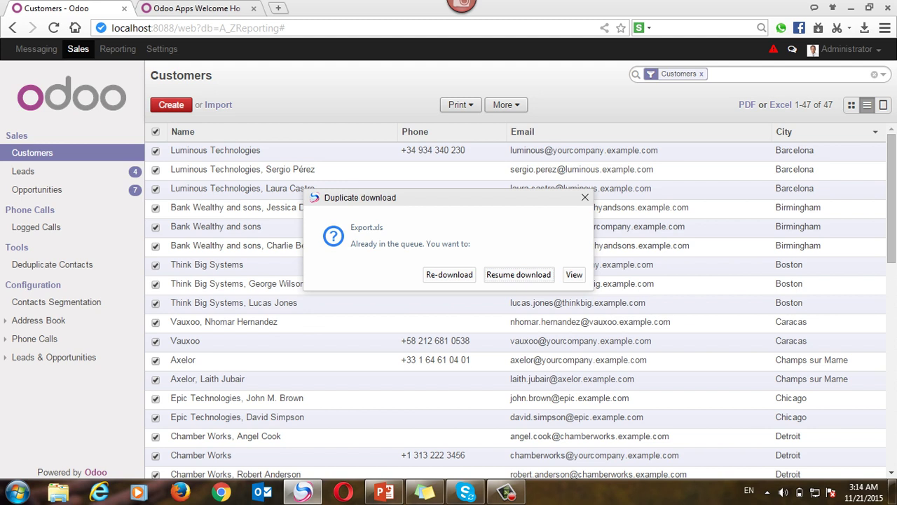
click(585, 198)
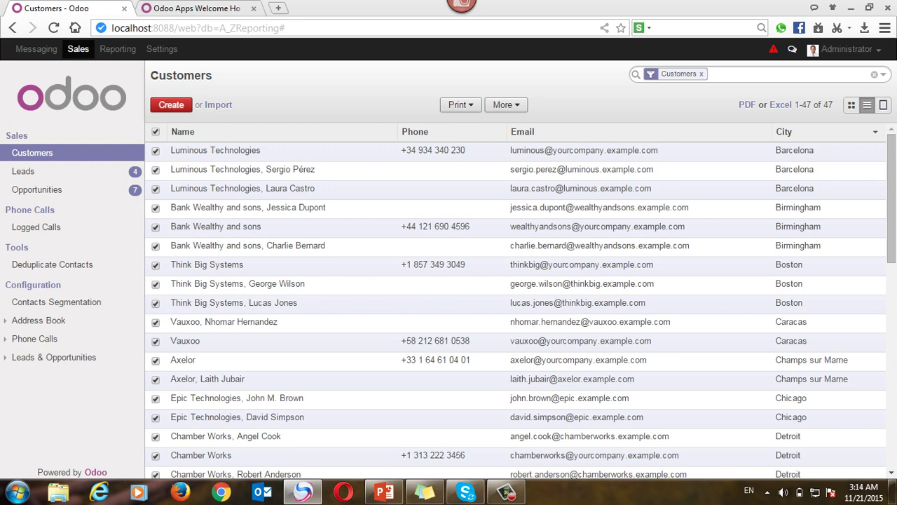
Reverse the City sort order, and apply a changed tree view with the email field moved to the top
click(785, 132)
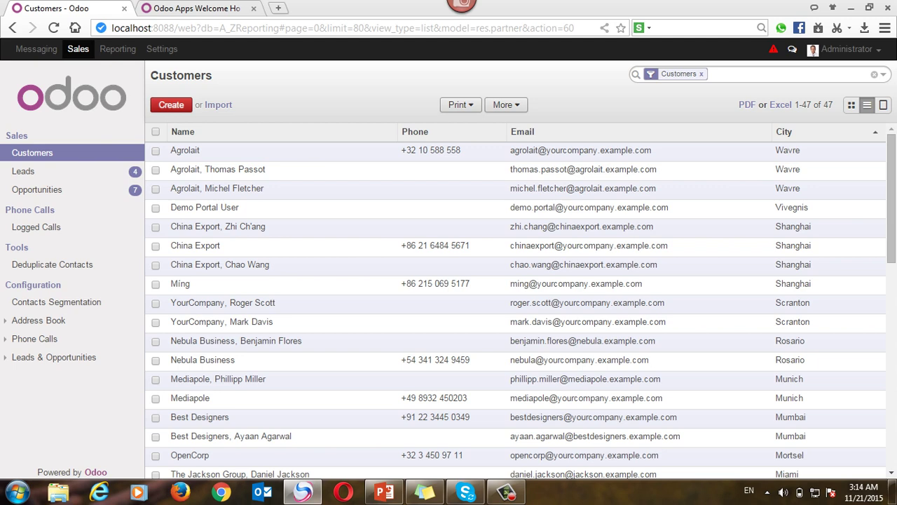
click(507, 105)
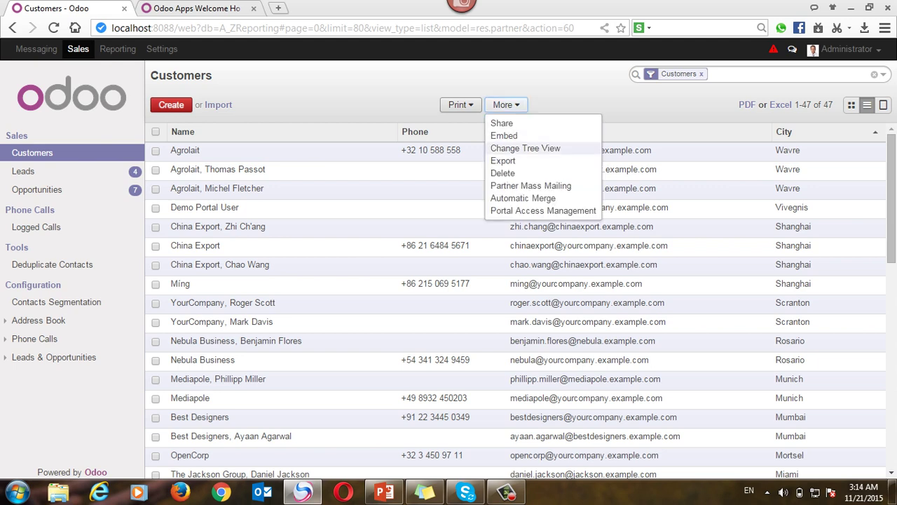
click(519, 148)
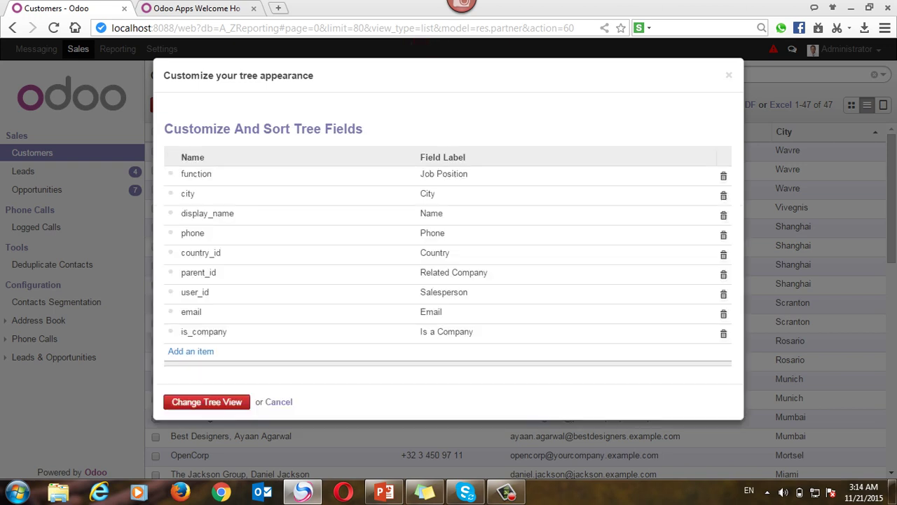
drag(191, 311, 191, 174)
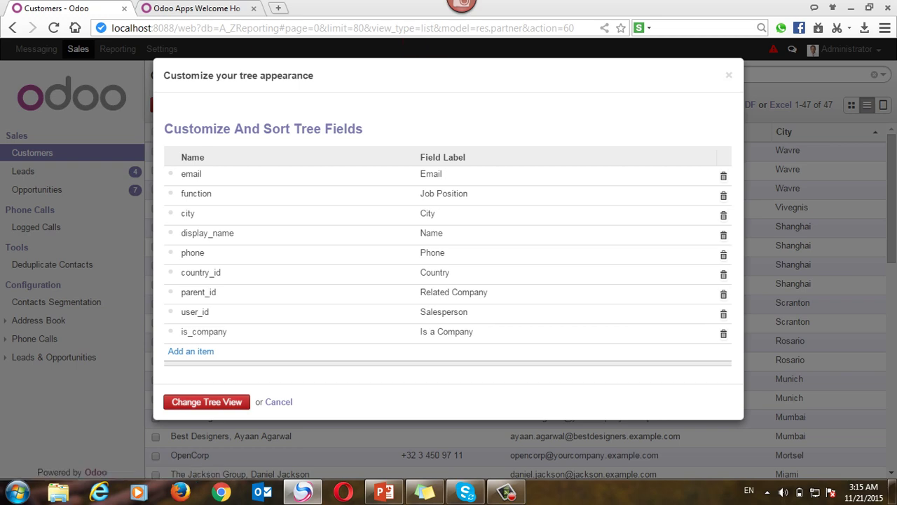
click(207, 402)
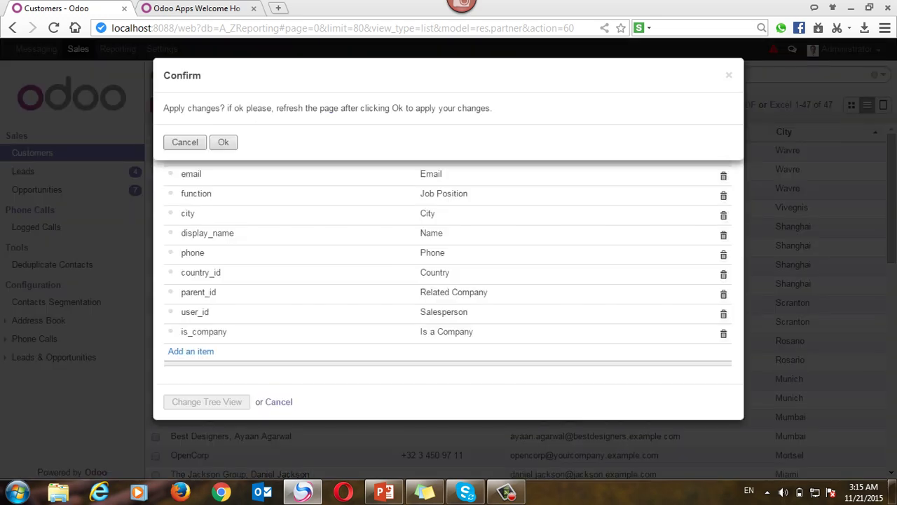
key(Return)
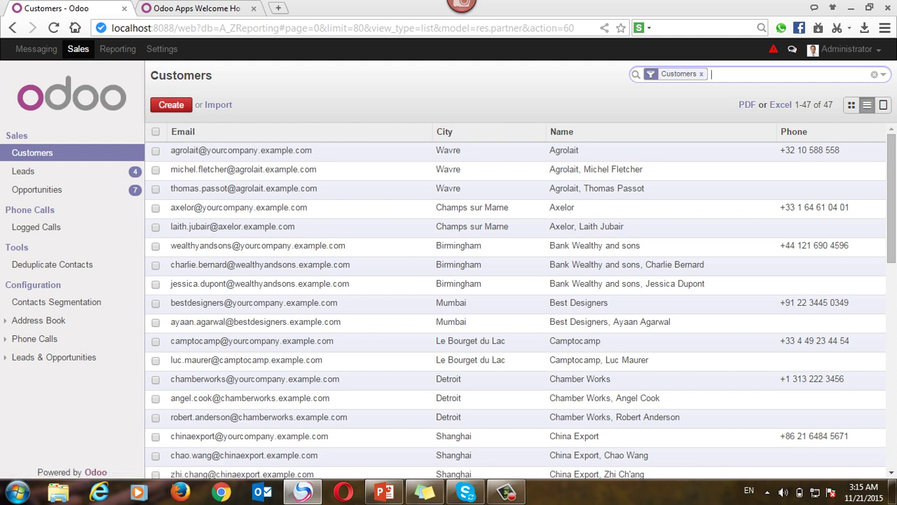
Open the second listed user's record in the Settings and highlight the Change Tree View access right
mouse_move(506, 492)
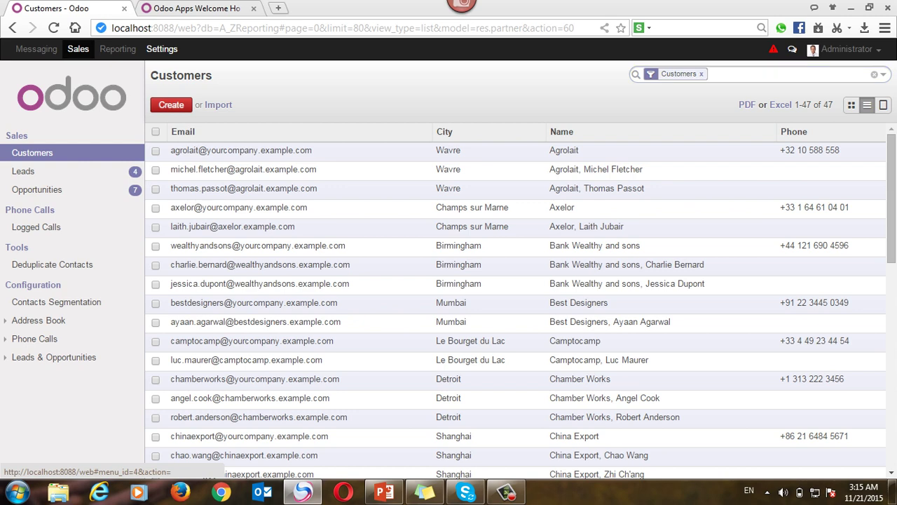
click(162, 48)
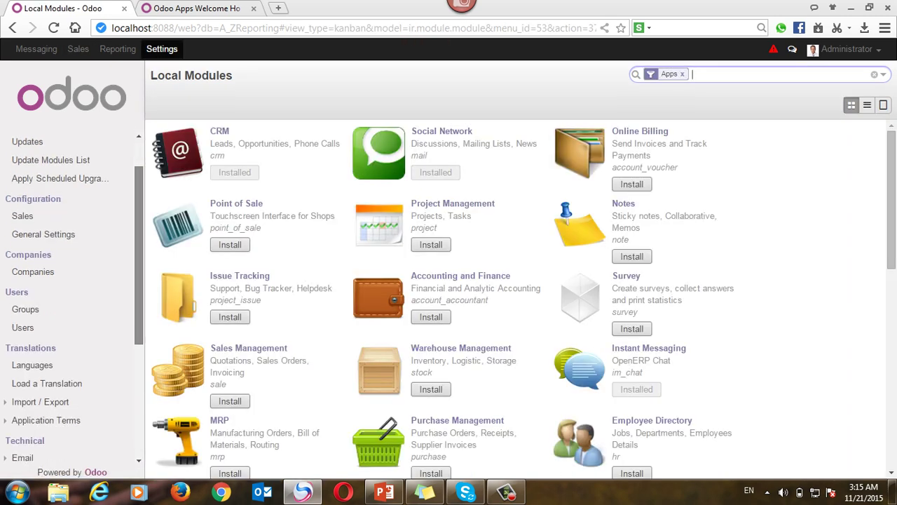
scroll(70, 294, down, 3)
click(23, 204)
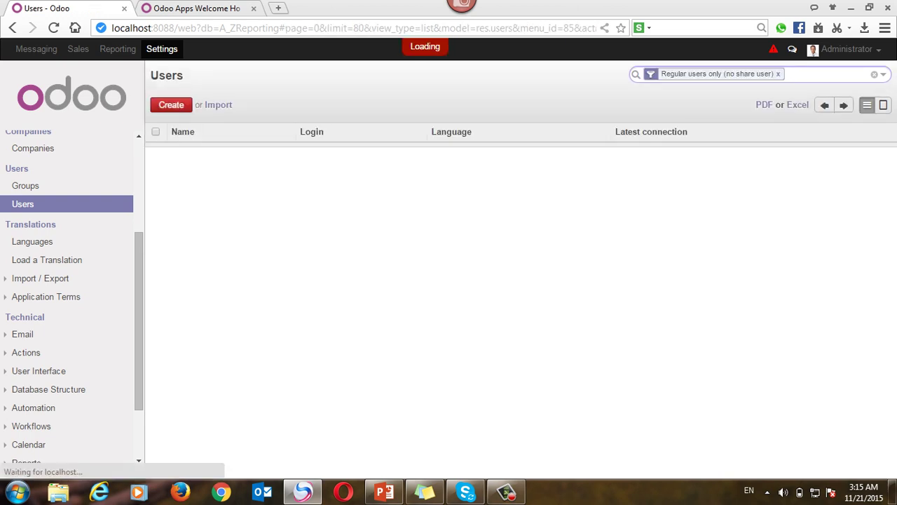
click(196, 151)
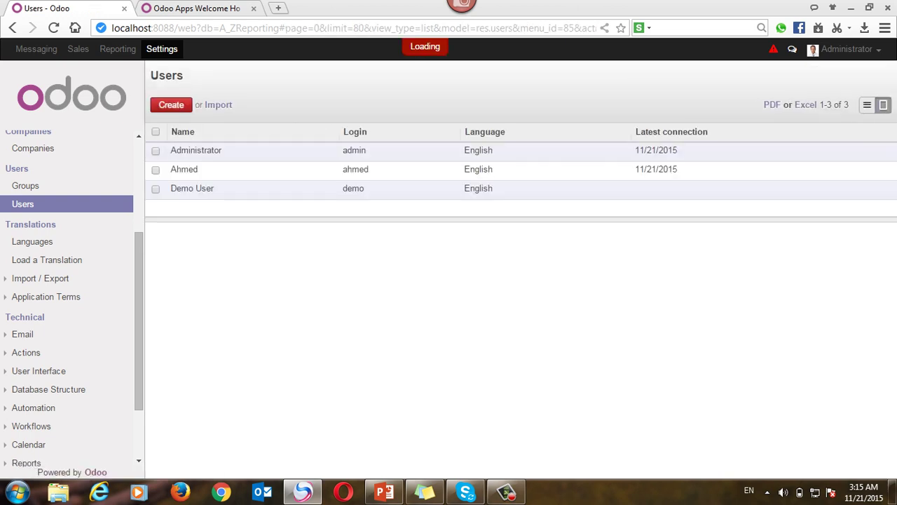
scroll(519, 295, down, 3)
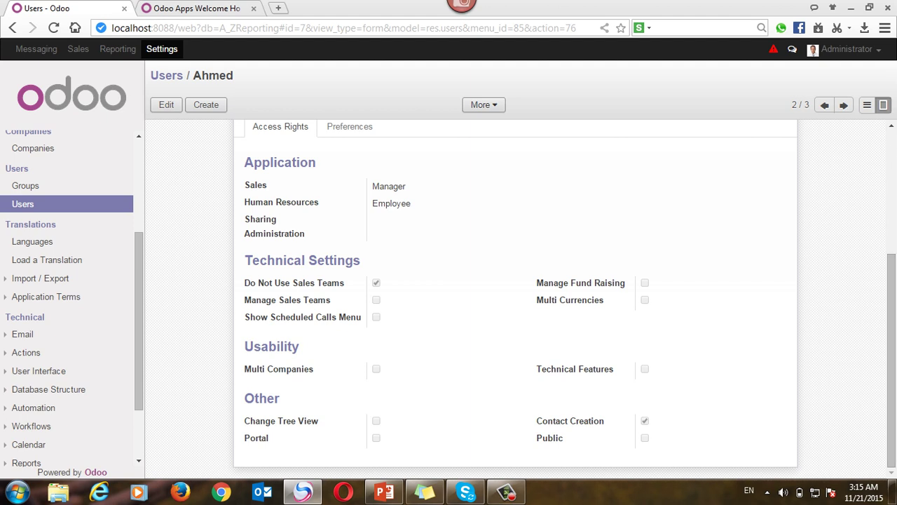
drag(319, 421, 244, 420)
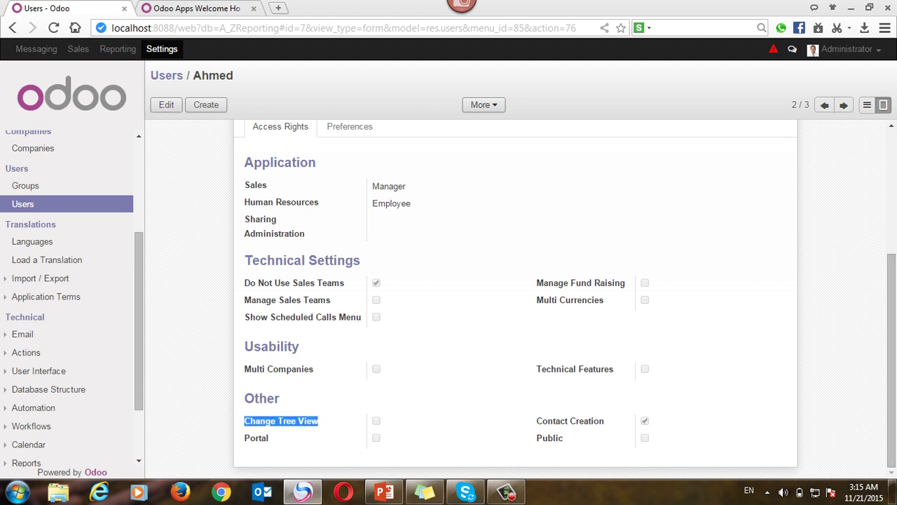
Switch to the second user's account, show the Sales customers as a list and open Change Tree View with all customers selected
click(846, 49)
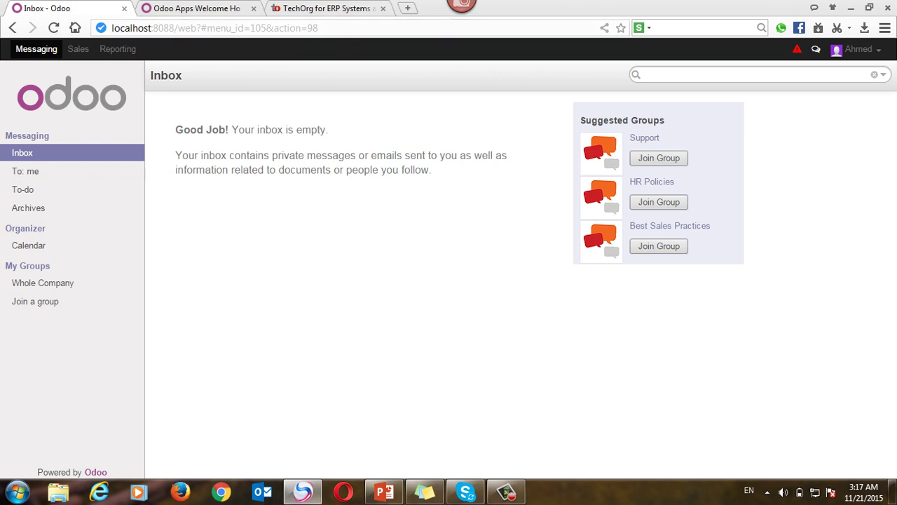
click(78, 48)
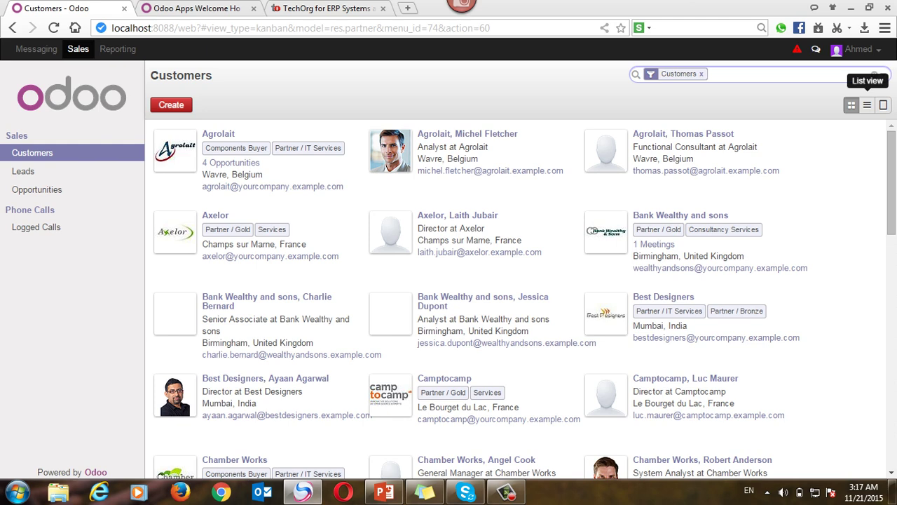
click(867, 105)
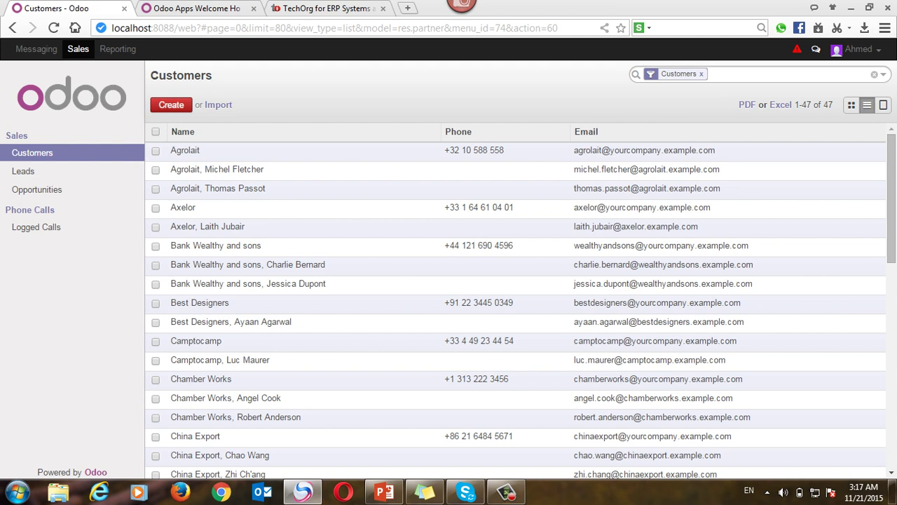
click(156, 131)
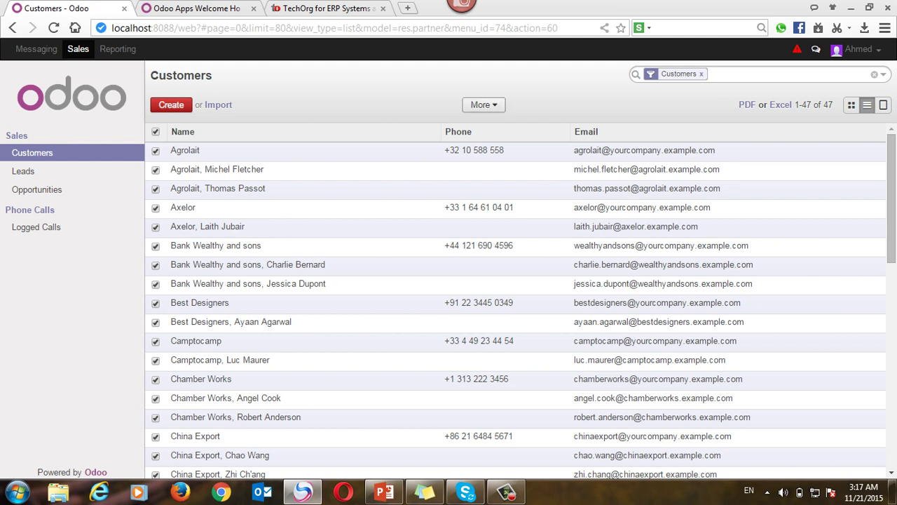
click(484, 104)
click(502, 122)
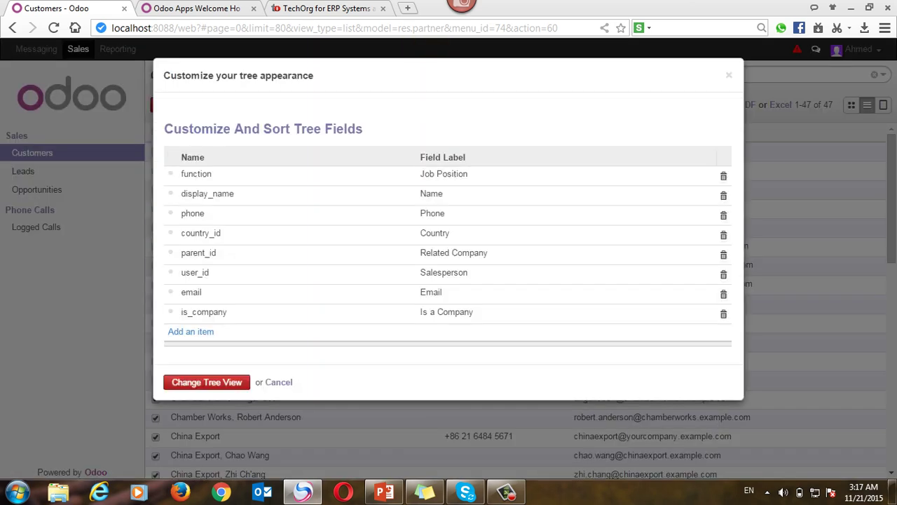
Browse the available new fields and add the city field to the customer tree fields
click(191, 331)
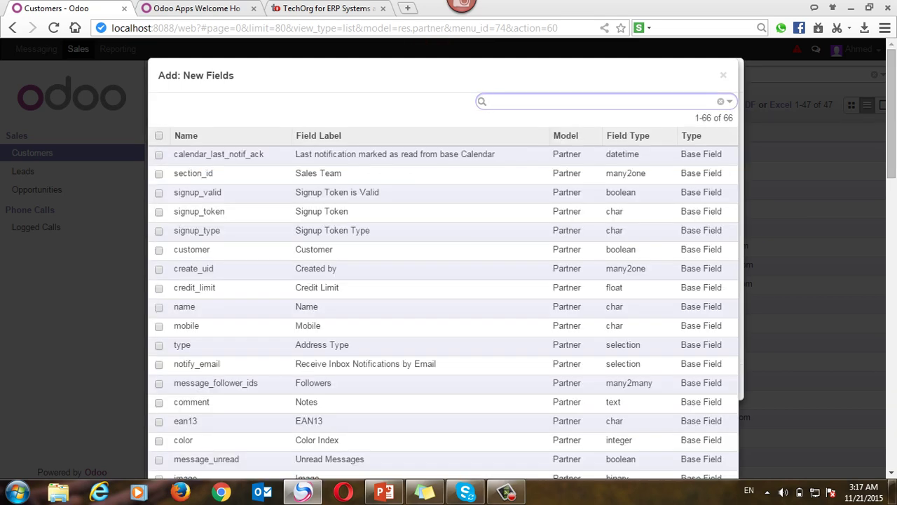
scroll(443, 281, down, 6)
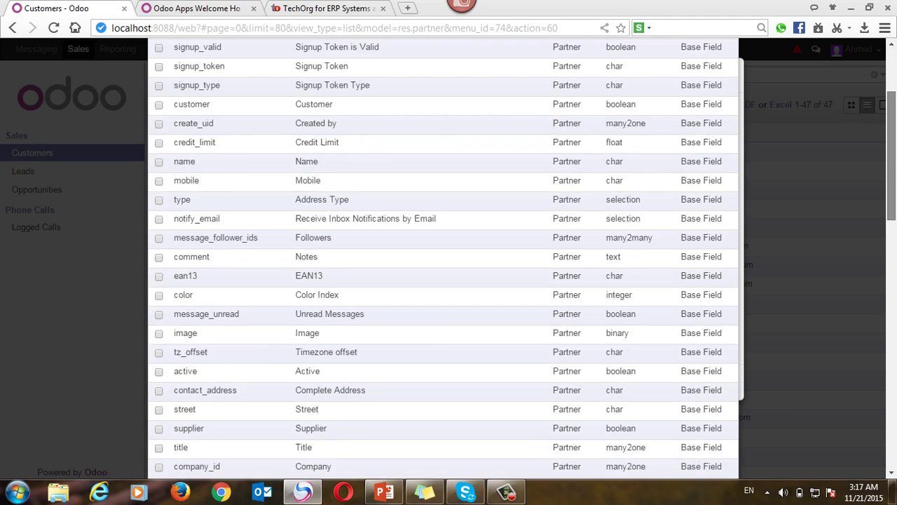
scroll(444, 260, down, 4)
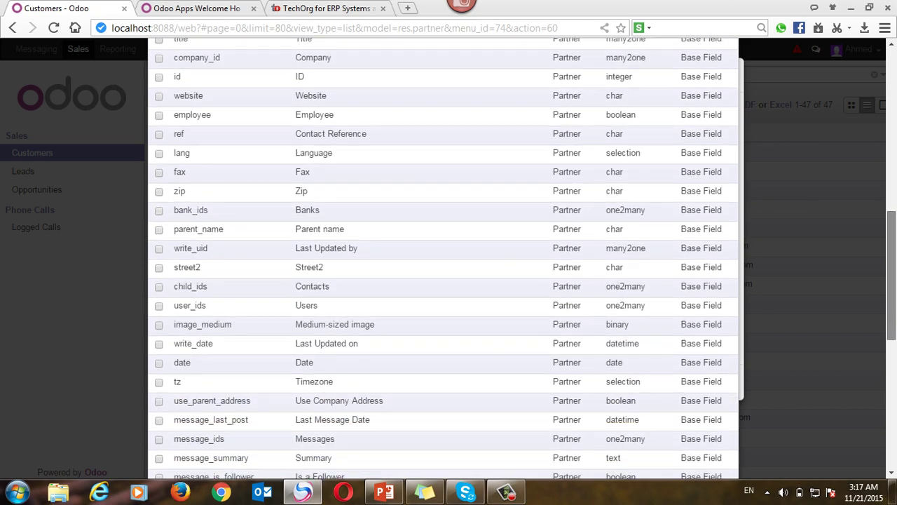
scroll(444, 259, down, 2)
scroll(444, 260, down, 3)
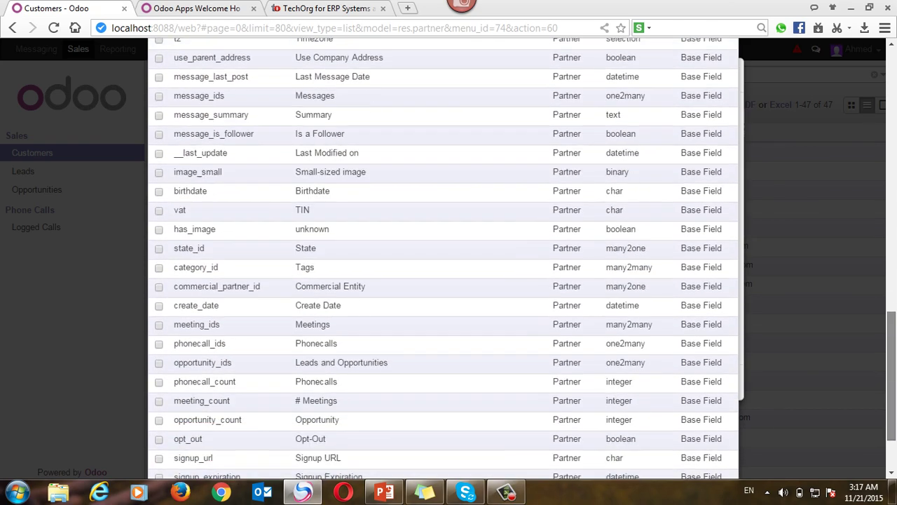
scroll(444, 259, up, 4)
scroll(444, 259, up, 1)
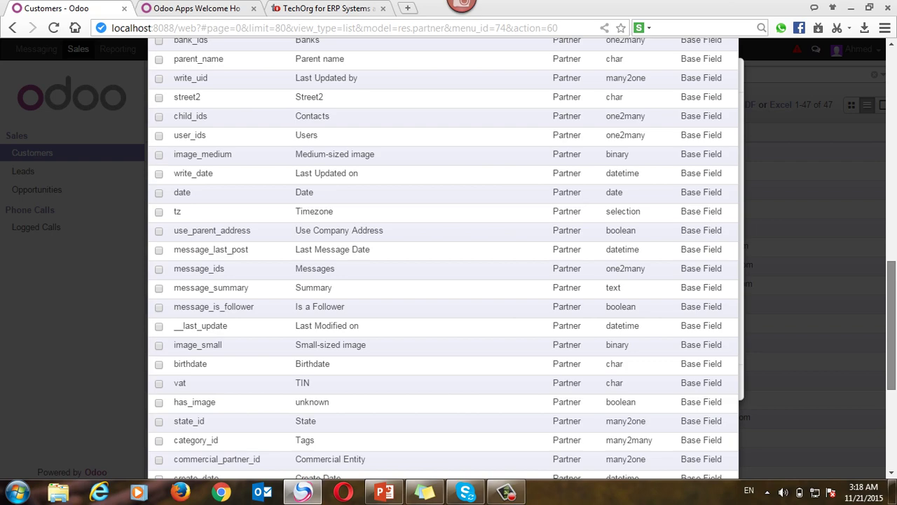
scroll(444, 260, up, 2)
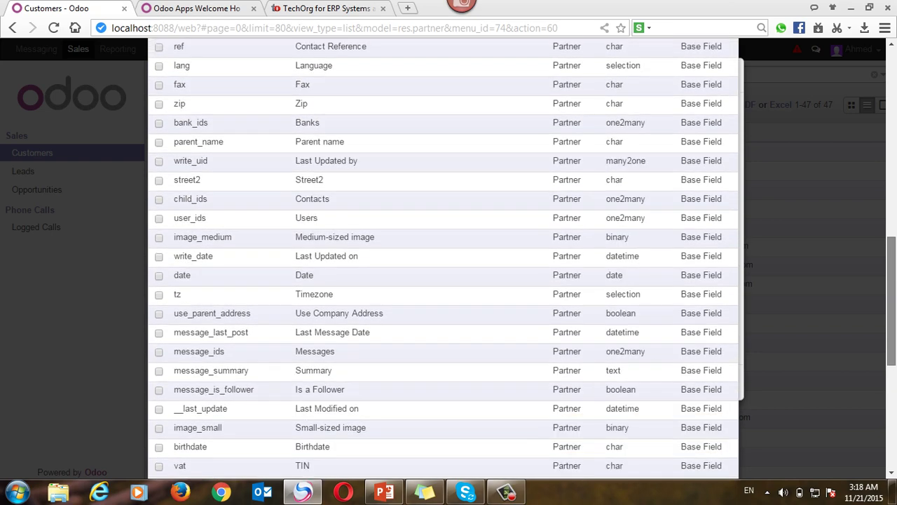
scroll(443, 259, down, 1)
scroll(444, 260, down, 2)
scroll(443, 259, down, 3)
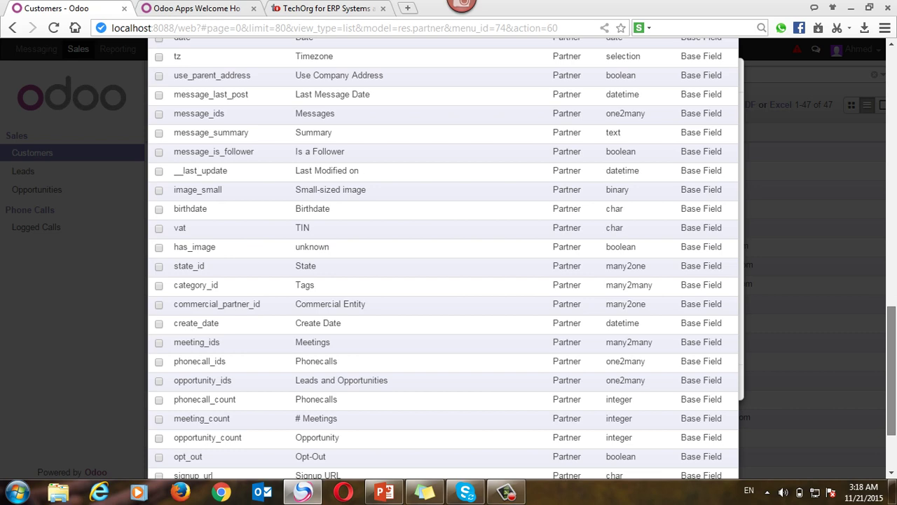
scroll(444, 260, up, 6)
scroll(444, 259, up, 6)
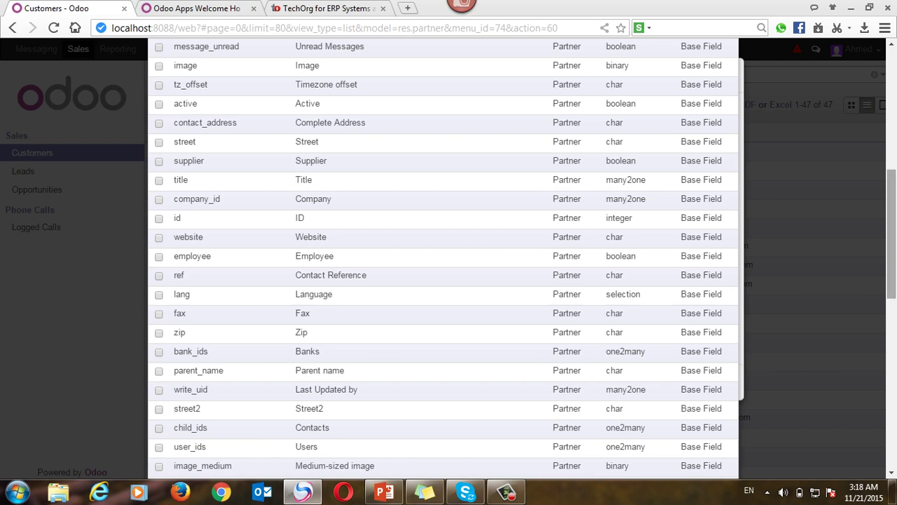
scroll(443, 260, down, 3)
scroll(444, 260, down, 5)
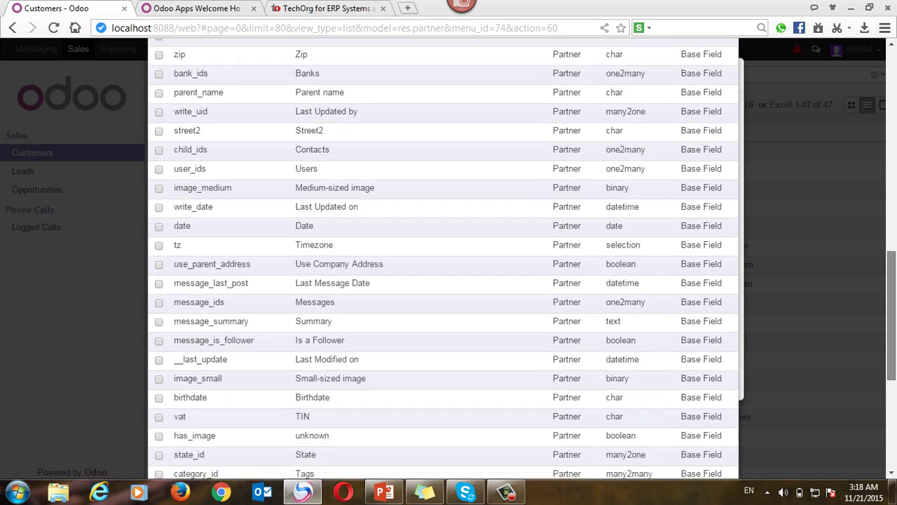
scroll(444, 260, up, 5)
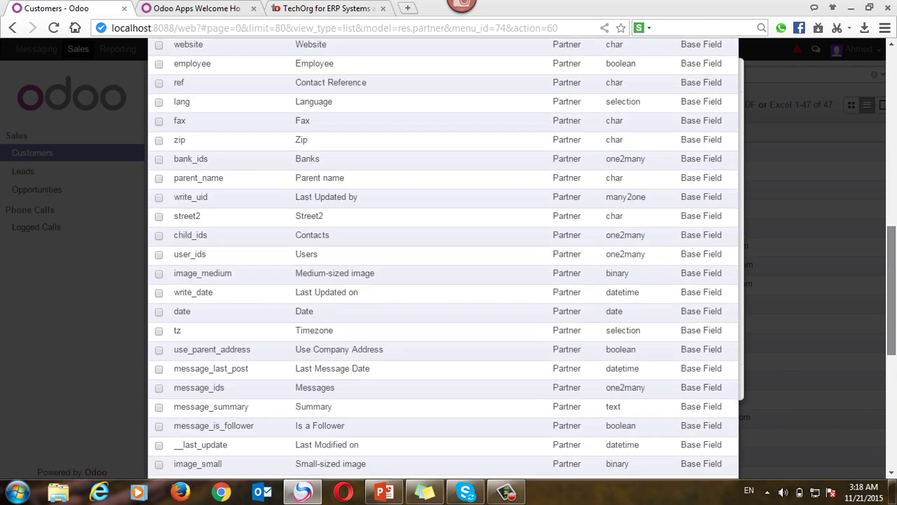
scroll(444, 259, down, 6)
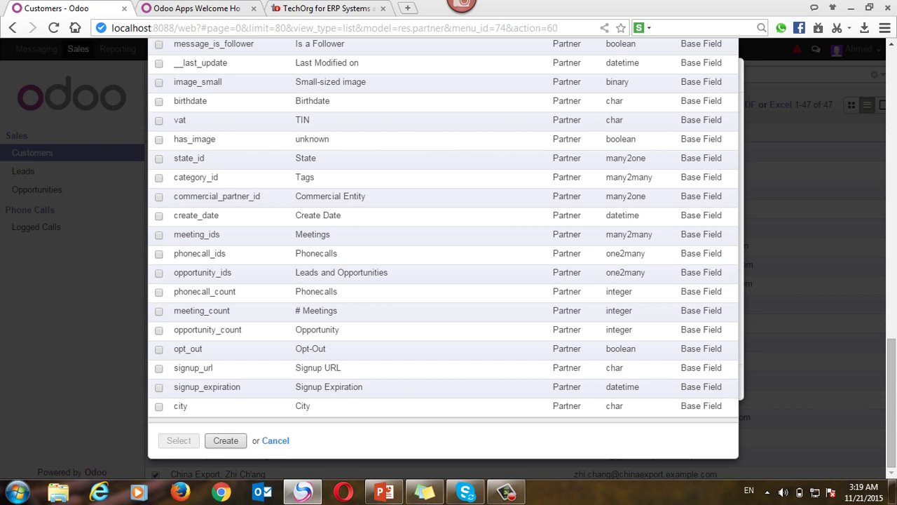
click(158, 405)
click(178, 440)
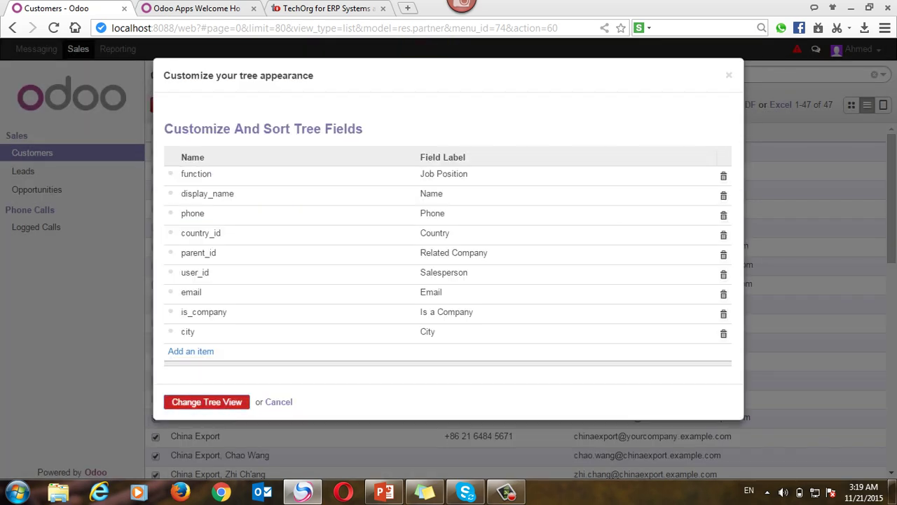
Try to apply the tree view with email first and city third, and close the customization dialog
click(207, 401)
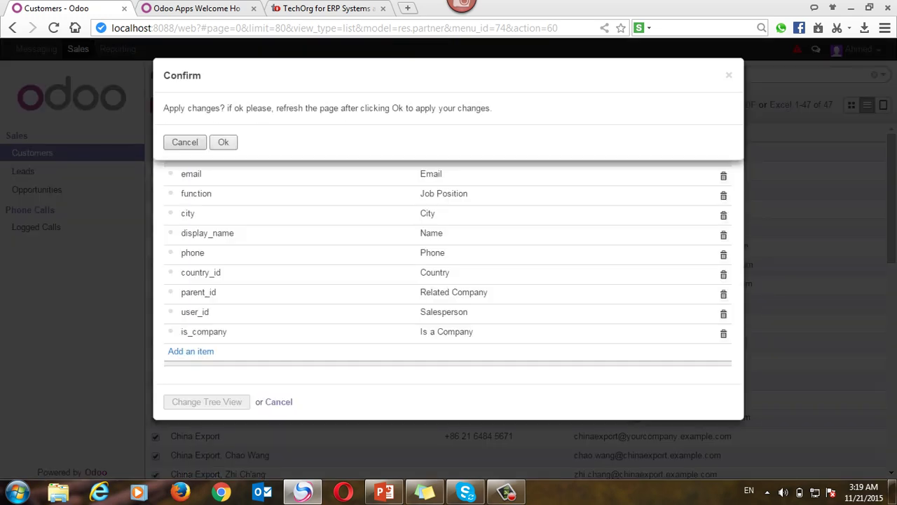
click(223, 141)
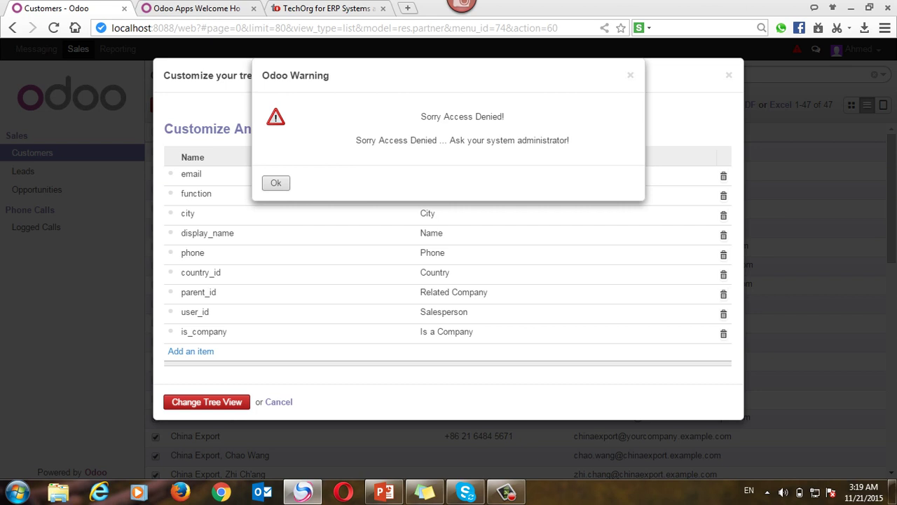
click(275, 183)
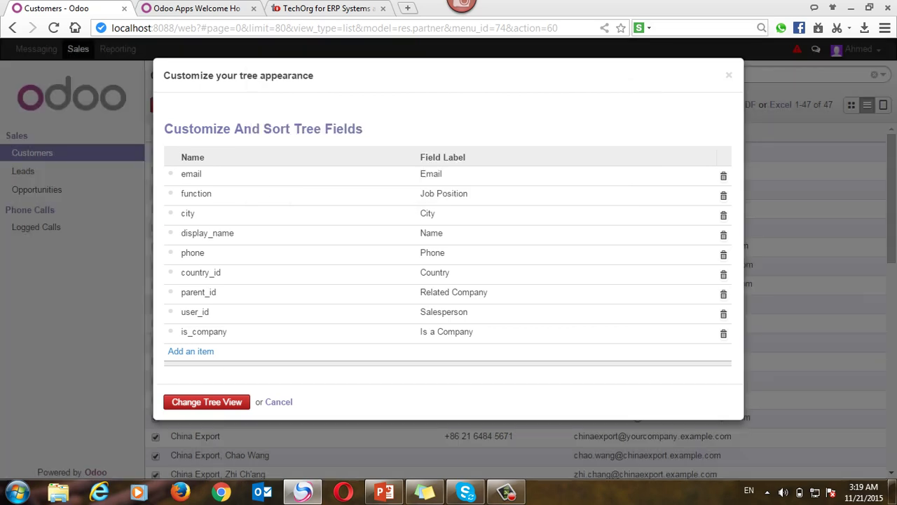
key(Escape)
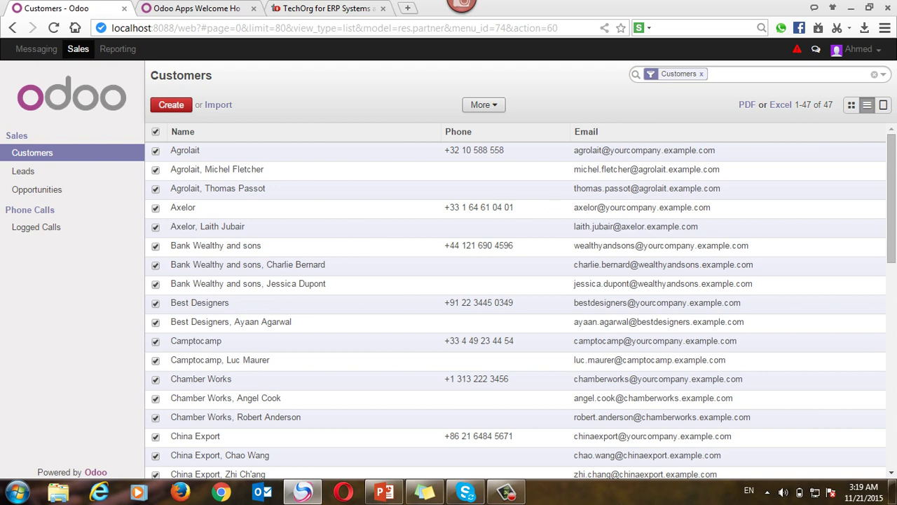
Show the Odoo Apps page in the browser and highlight the Best Sellers heading above the A-Z Reporting Tool
key(ctrl+Tab)
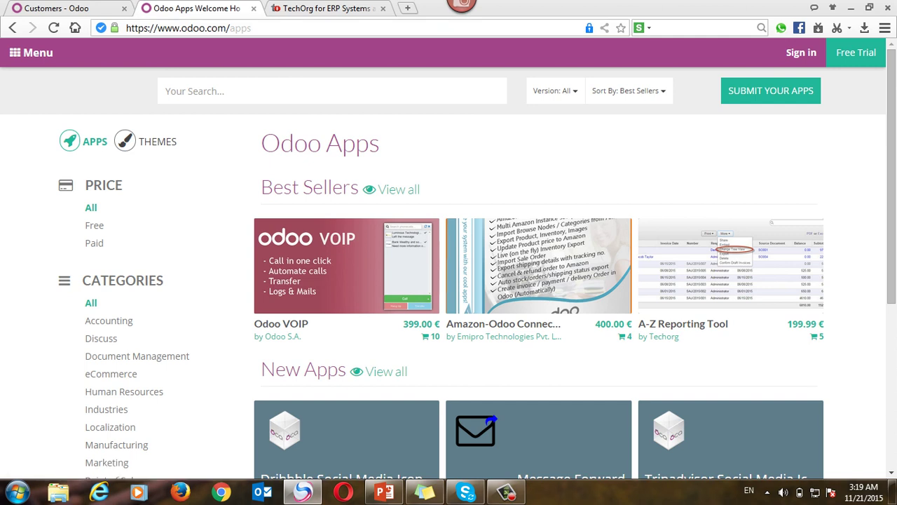
triple_click(310, 188)
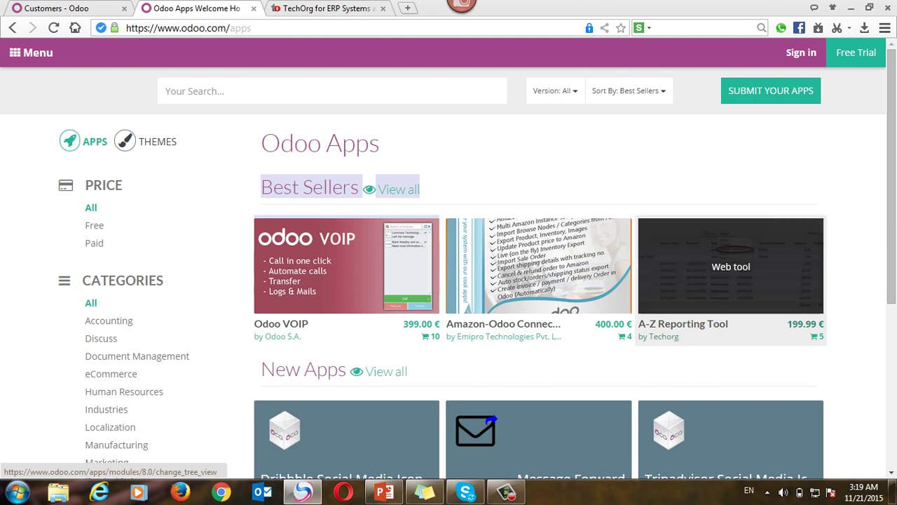
Open the A-Z Reporting Tool listing on Odoo Apps and look through its feature descriptions down to the Security section
click(731, 267)
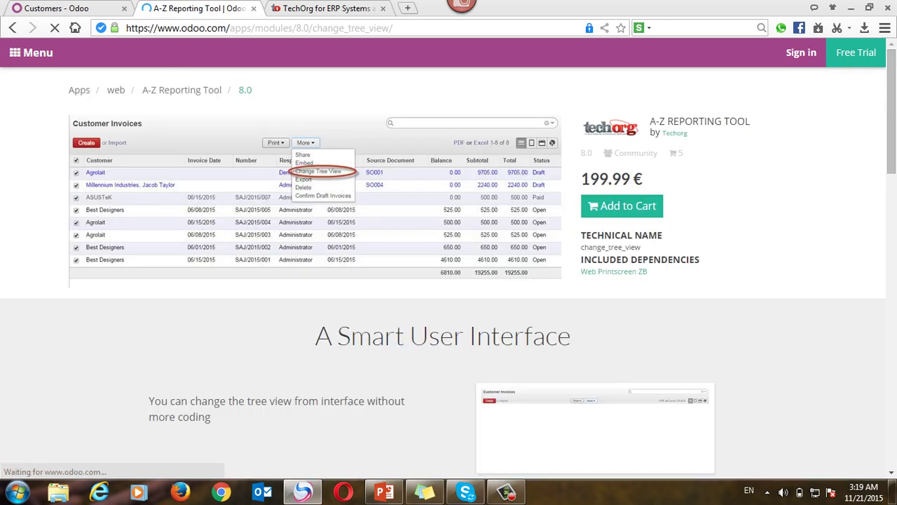
scroll(448, 259, down, 5)
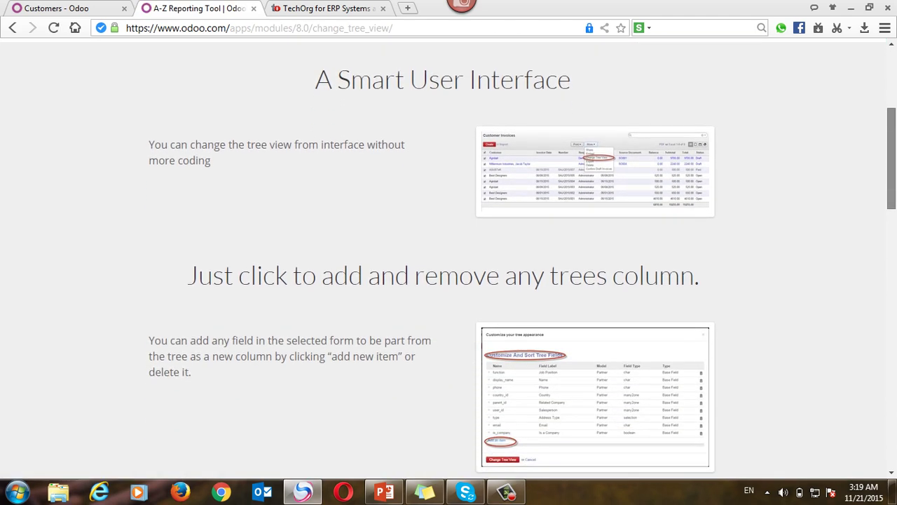
scroll(449, 259, down, 12)
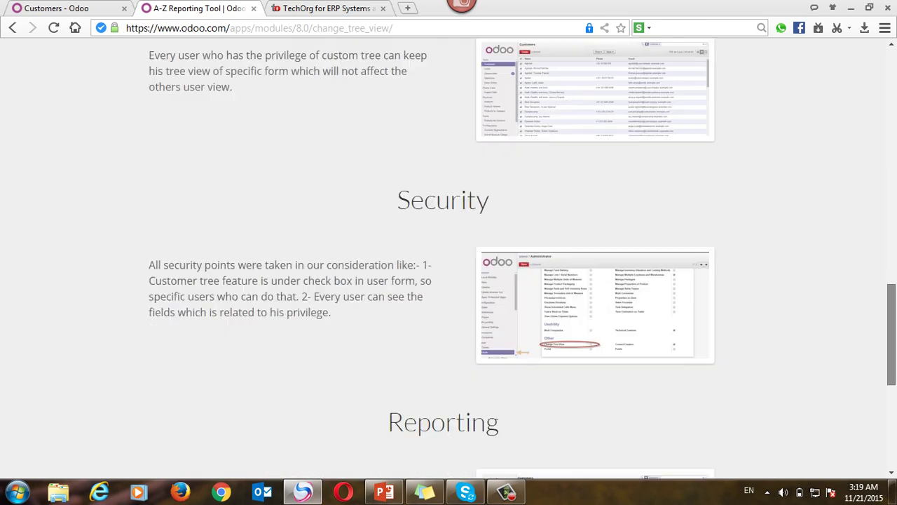
scroll(449, 259, up, 15)
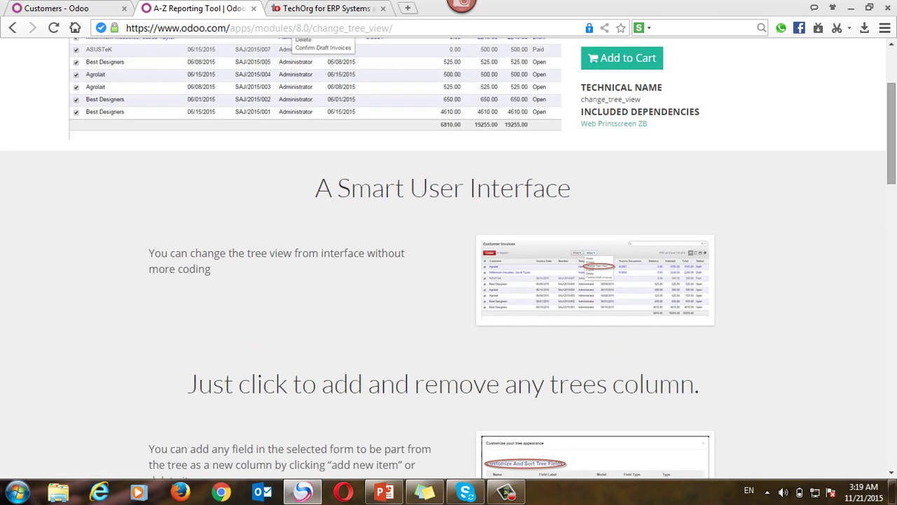
Switch to the A-Z Reporting Tool presentation in PowerPoint and show the closing Thank You slide with the contact details
click(384, 492)
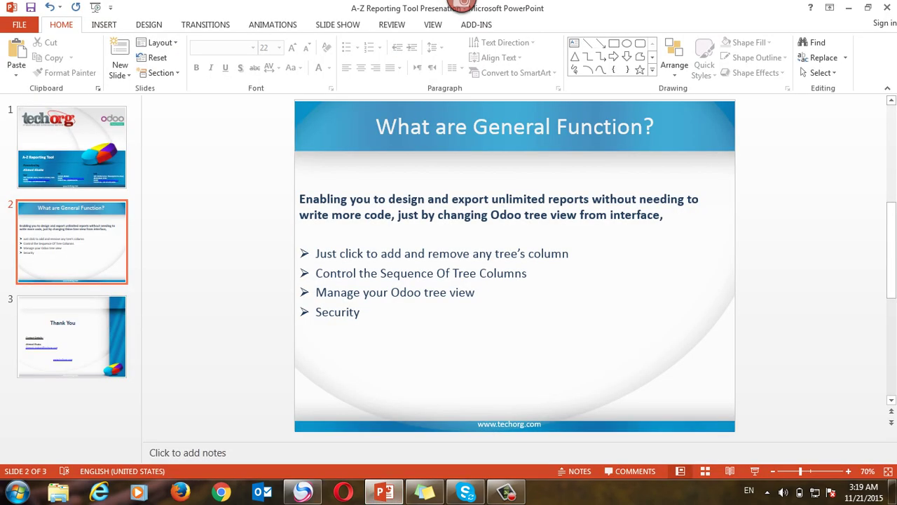
click(72, 336)
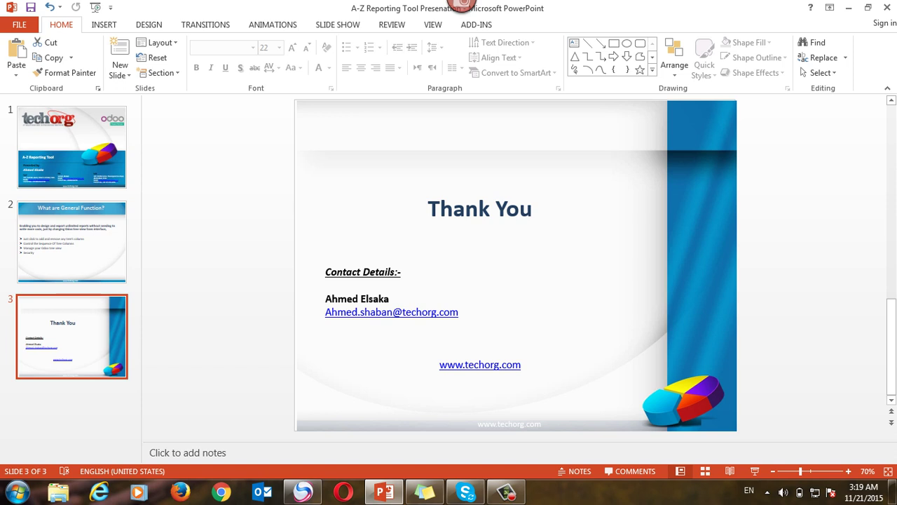
click(582, 294)
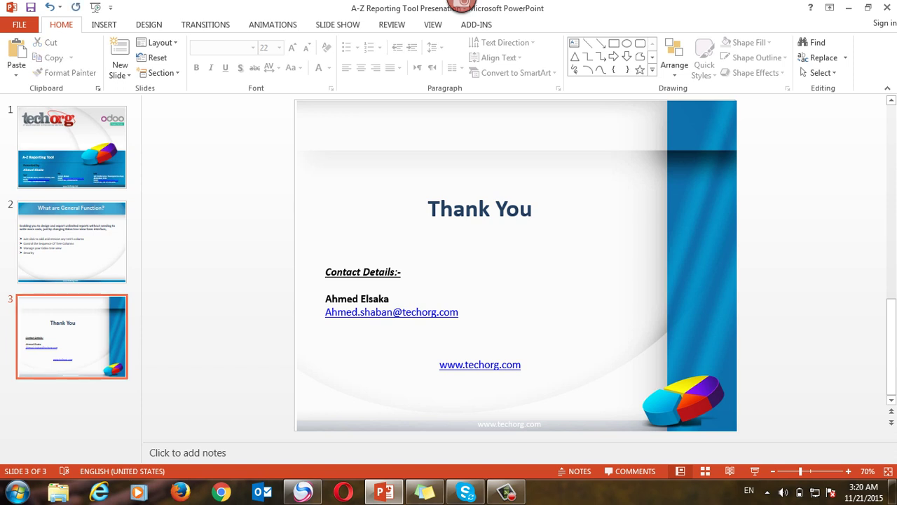